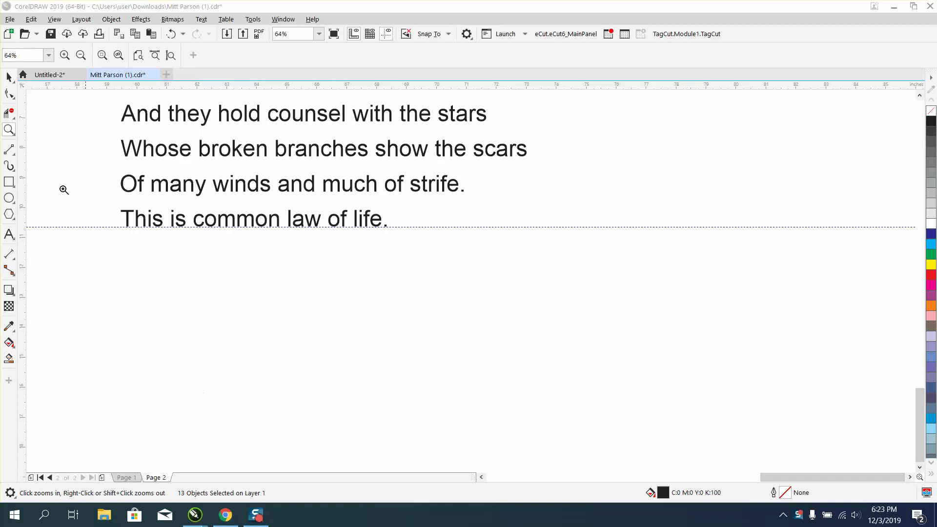
- Zoom in on the last stanza and copy its bottom guideline up under the third line
{"action": "left_click", "coordinate": [9, 77]}
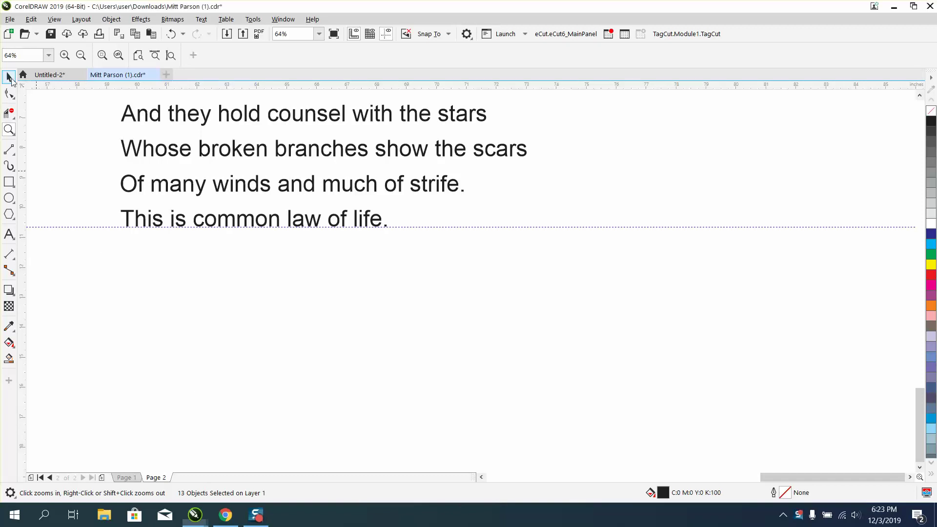
{"action": "left_click", "coordinate": [586, 128]}
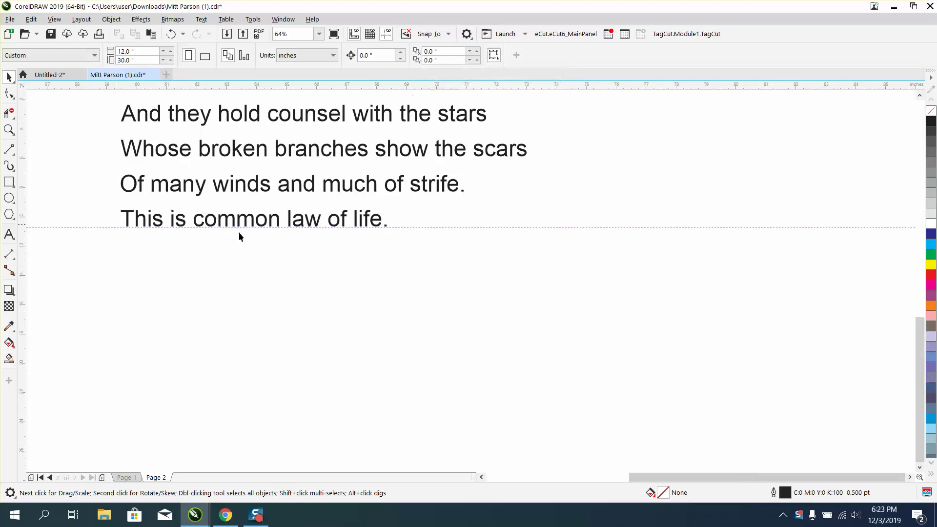
{"action": "scroll", "coordinate": [238, 232], "scroll_direction": "down", "scroll_amount": 2}
{"action": "left_click", "coordinate": [9, 129]}
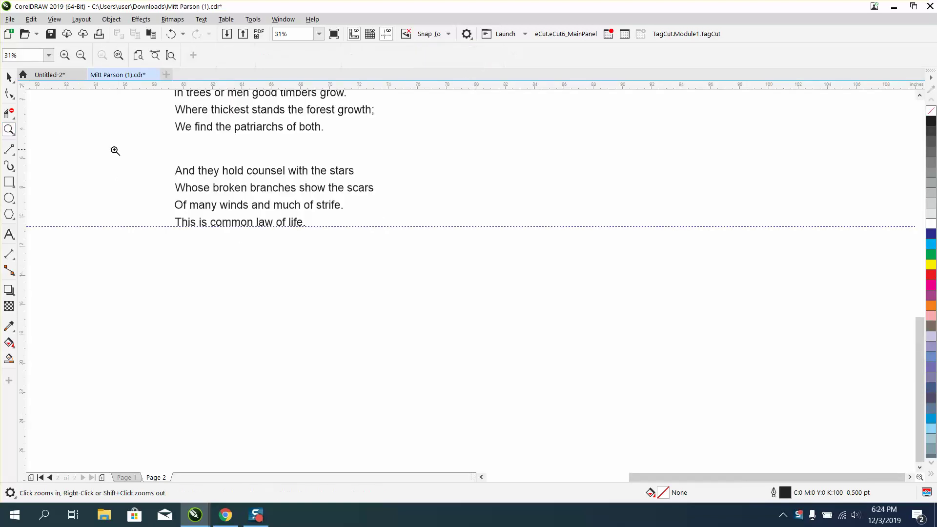
{"action": "left_click_drag", "start_coordinate": [151, 155], "coordinate": [462, 274]}
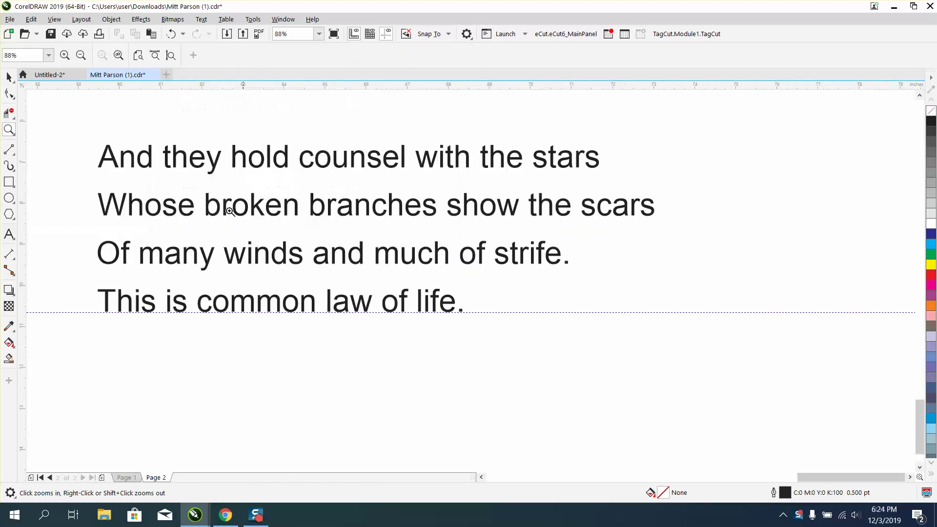
{"action": "left_click", "coordinate": [9, 76]}
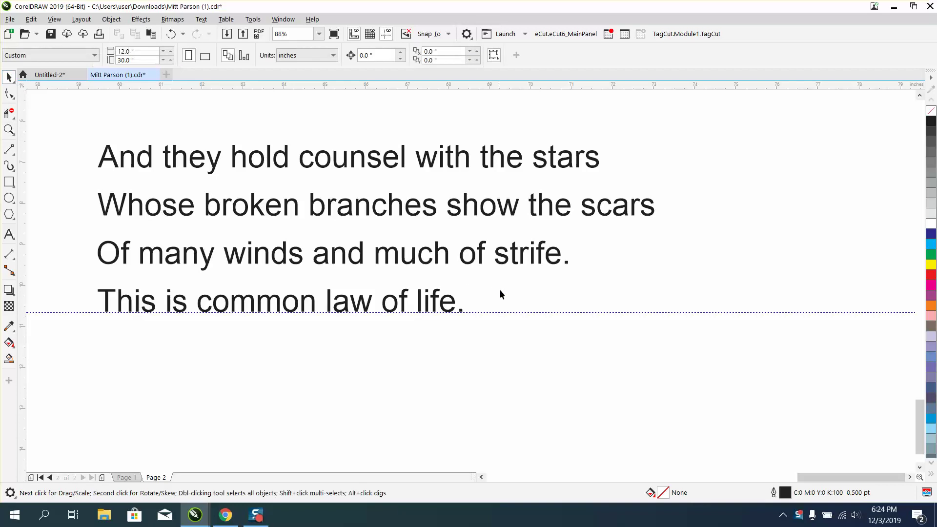
{"action": "left_click", "coordinate": [498, 312]}
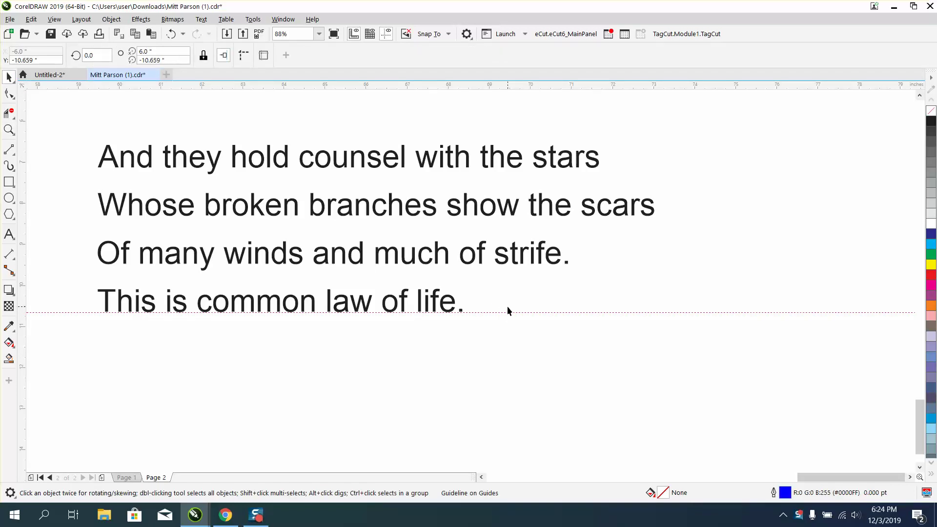
{"action": "left_click_drag", "start_coordinate": [506, 313], "coordinate": [507, 264]}
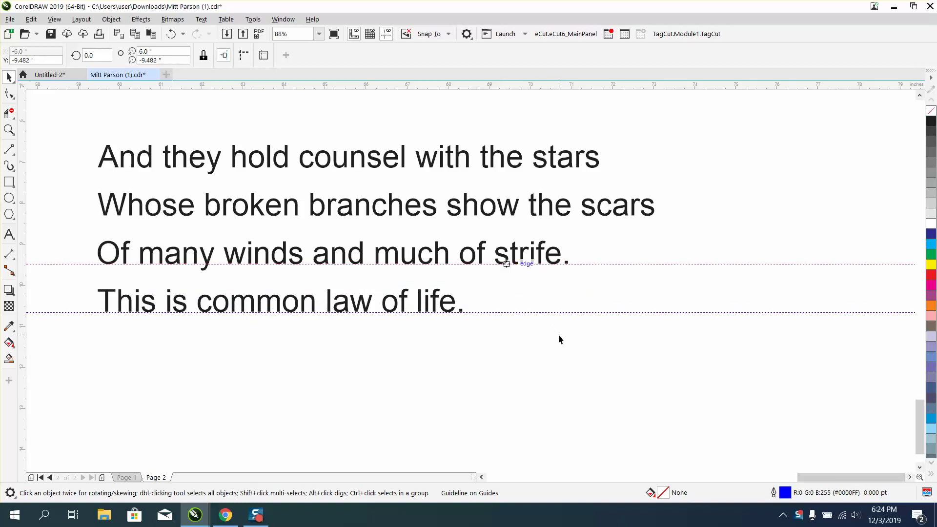
- Repeat the duplicate to add equally spaced guidelines up through the stanzas above
{"action": "key", "text": "ctrl+d"}
{"action": "key", "text": "ctrl+d"}
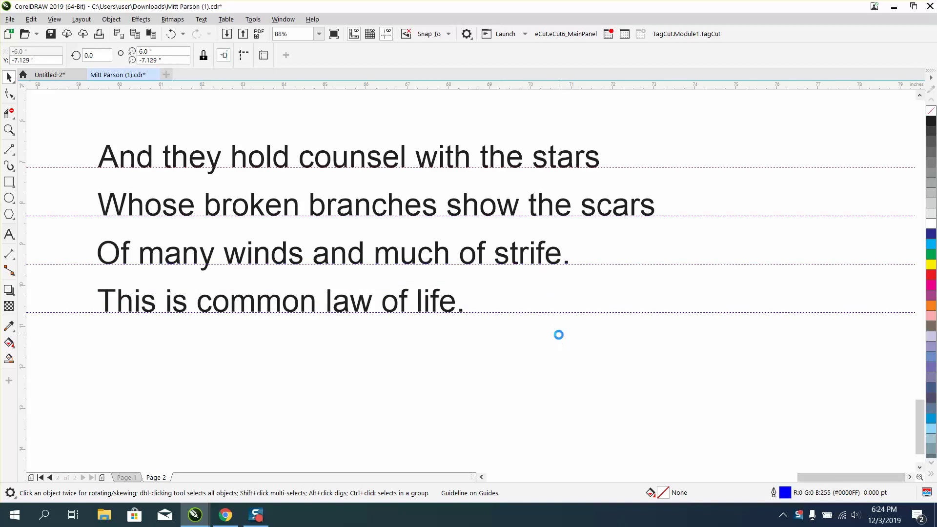
{"action": "key", "text": "ctrl+d"}
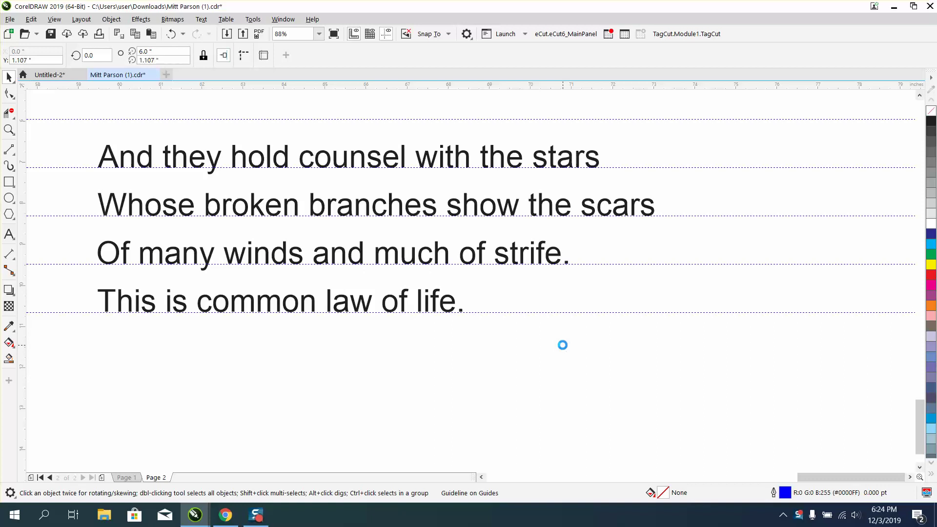
{"action": "scroll", "coordinate": [557, 335], "scroll_direction": "down", "scroll_amount": 2}
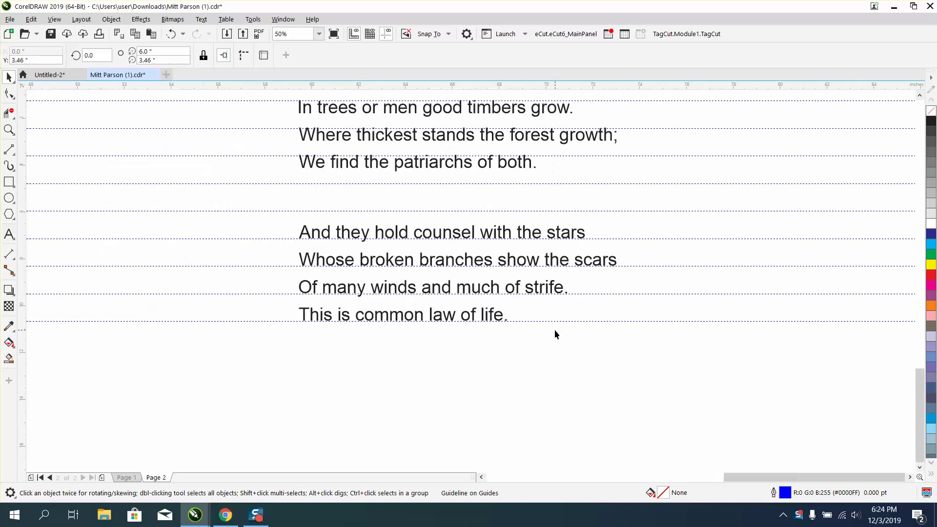
{"action": "key", "text": "ctrl+d"}
{"action": "scroll", "coordinate": [554, 337], "scroll_direction": "down", "scroll_amount": 1}
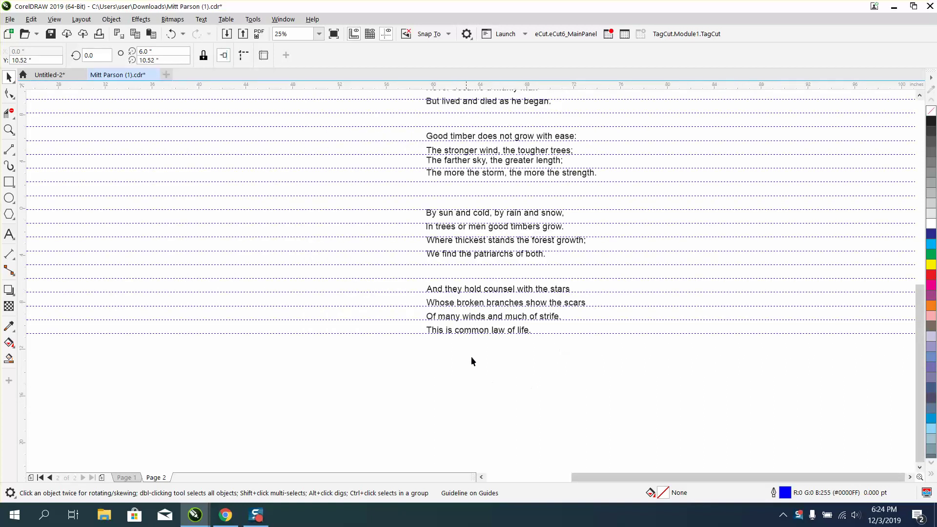
{"action": "scroll", "coordinate": [326, 306], "scroll_direction": "down", "scroll_amount": 1}
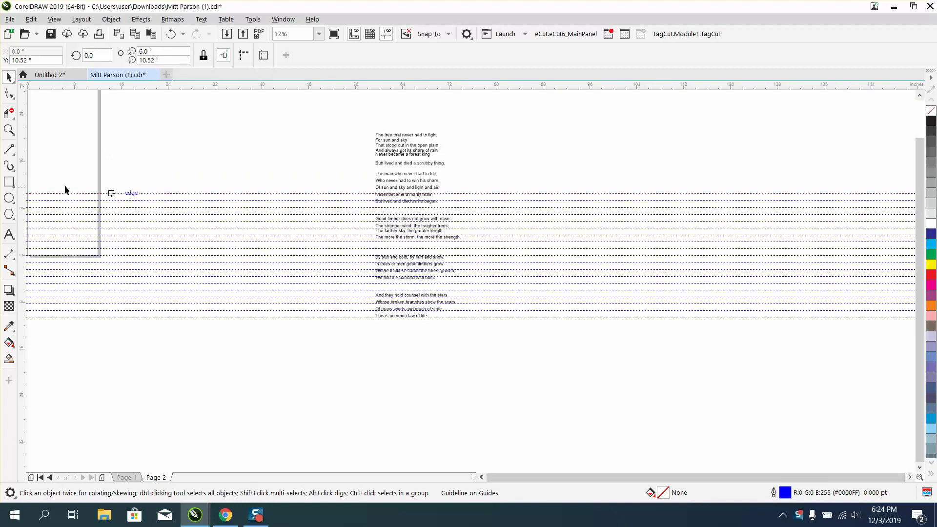
- Move the 'By sun and cold' stanza down onto the guidelines
{"action": "left_click", "coordinate": [9, 129]}
{"action": "left_click_drag", "start_coordinate": [349, 255], "coordinate": [604, 389]}
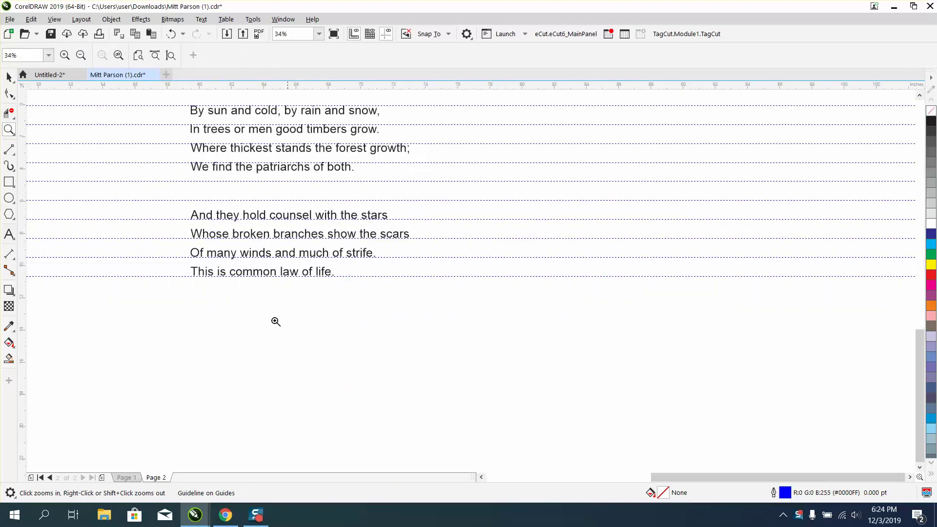
{"action": "left_click", "coordinate": [9, 76]}
{"action": "left_click", "coordinate": [282, 152]}
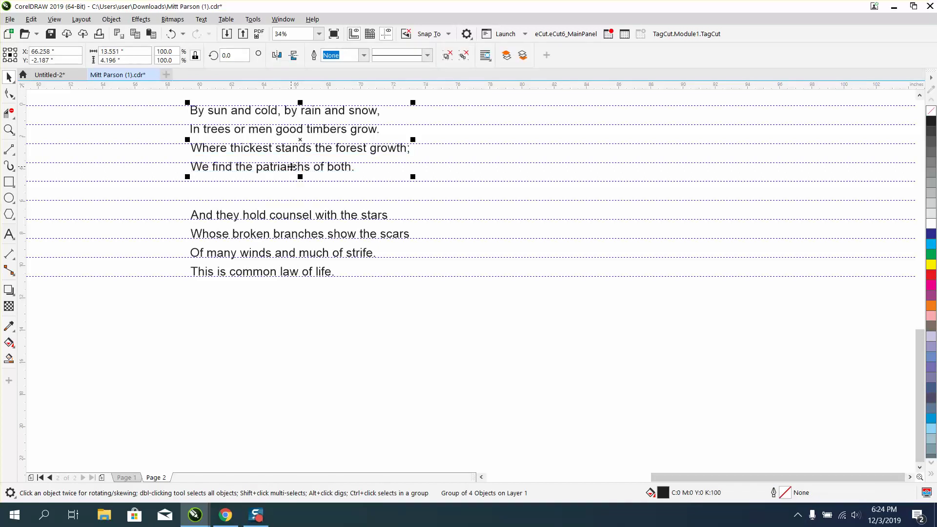
{"action": "left_click_drag", "start_coordinate": [291, 171], "coordinate": [293, 181]}
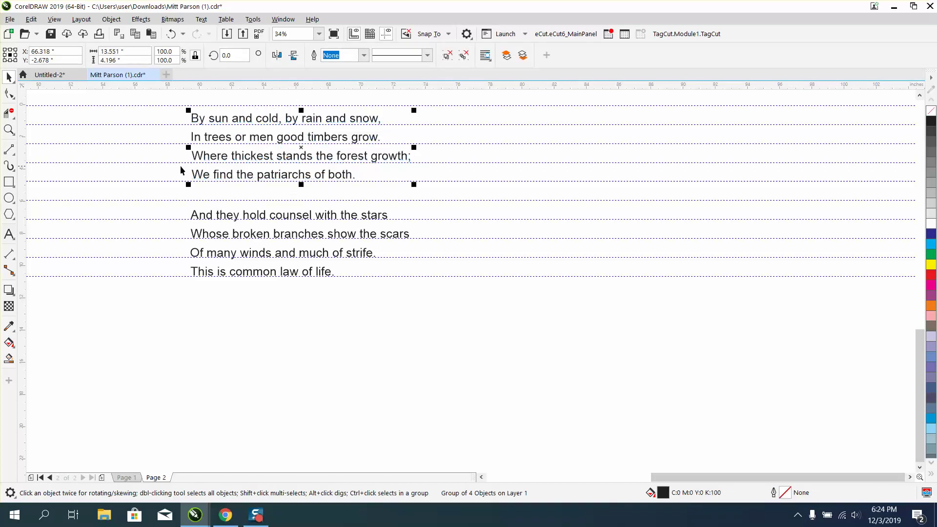
- Set the nudge distance to 0.001 inch and fine-adjust the 'By sun and cold' stanza's height
{"action": "left_click", "coordinate": [9, 130]}
{"action": "left_click_drag", "start_coordinate": [156, 159], "coordinate": [503, 239]}
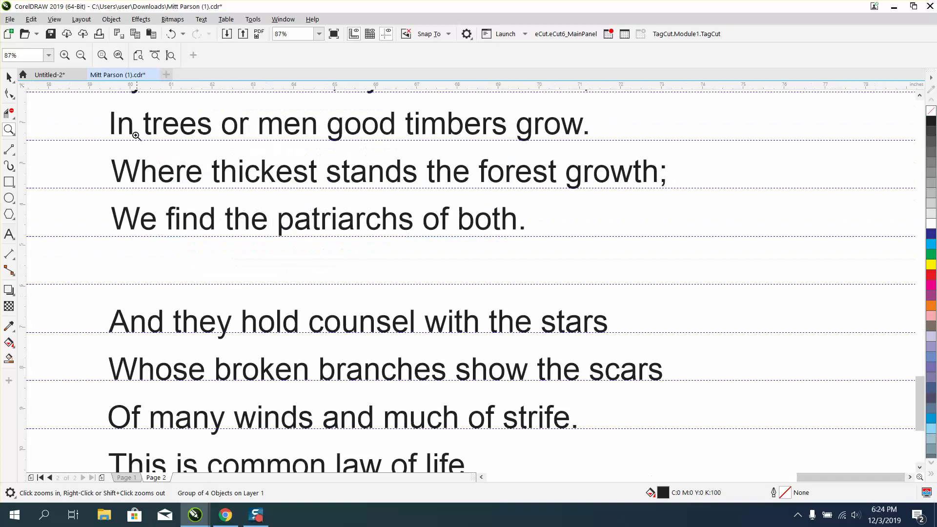
{"action": "left_click", "coordinate": [9, 77]}
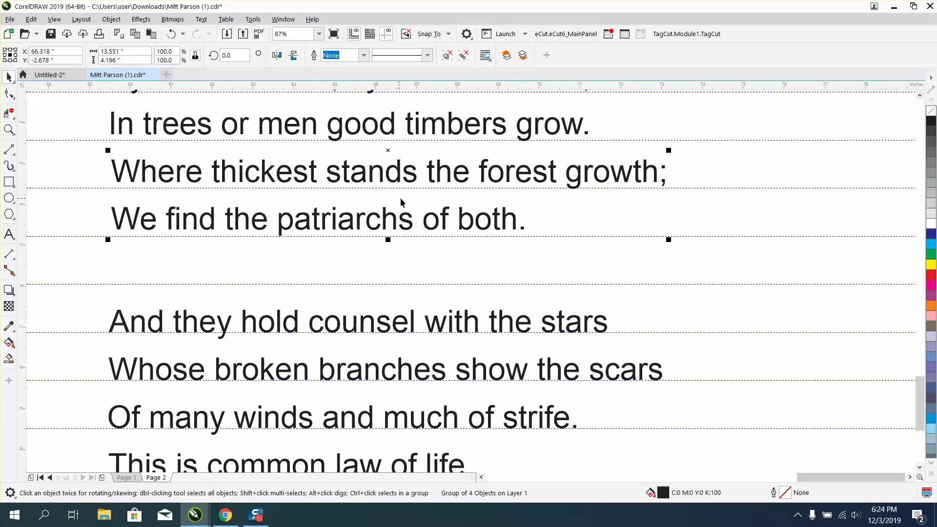
{"action": "left_click", "coordinate": [663, 137]}
{"action": "left_click", "coordinate": [379, 55]}
{"action": "type", "text": ".001"}
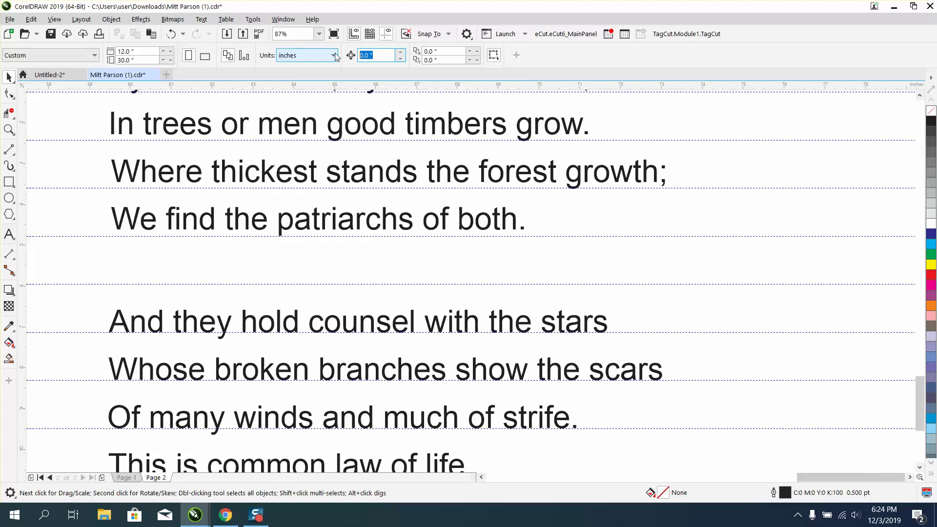
{"action": "left_click", "coordinate": [582, 122]}
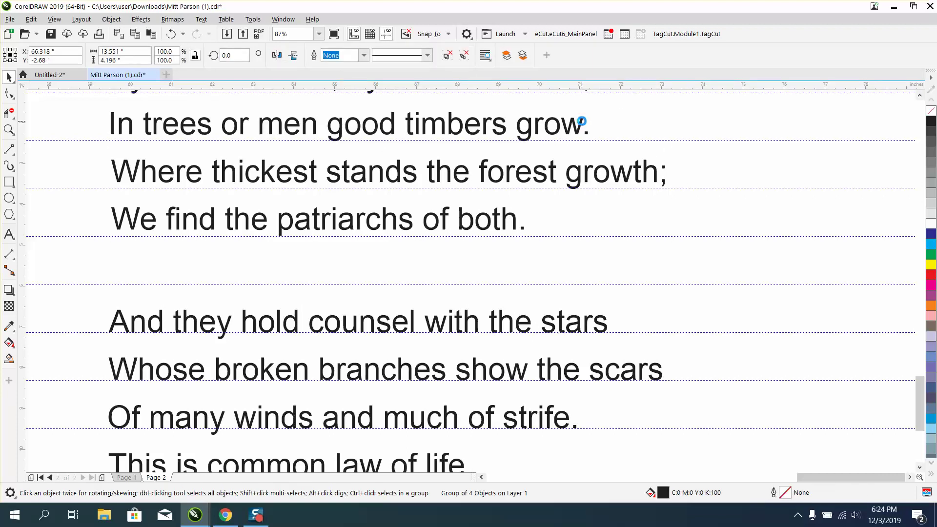
{"action": "left_click_drag", "start_coordinate": [582, 122], "coordinate": [582, 121]}
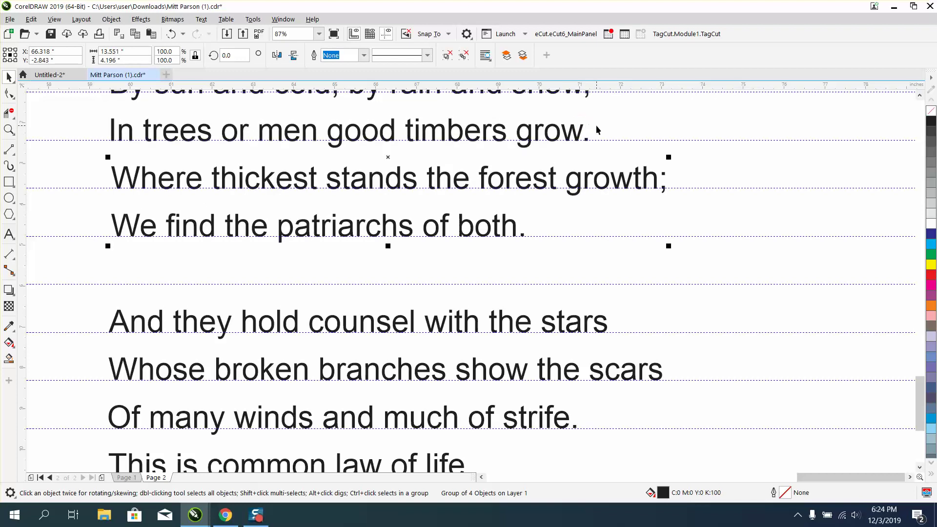
- Move 'The more the storm, the more the strength.' down and nudge it onto its guideline
{"action": "scroll", "coordinate": [560, 193], "scroll_direction": "down", "scroll_amount": 4}
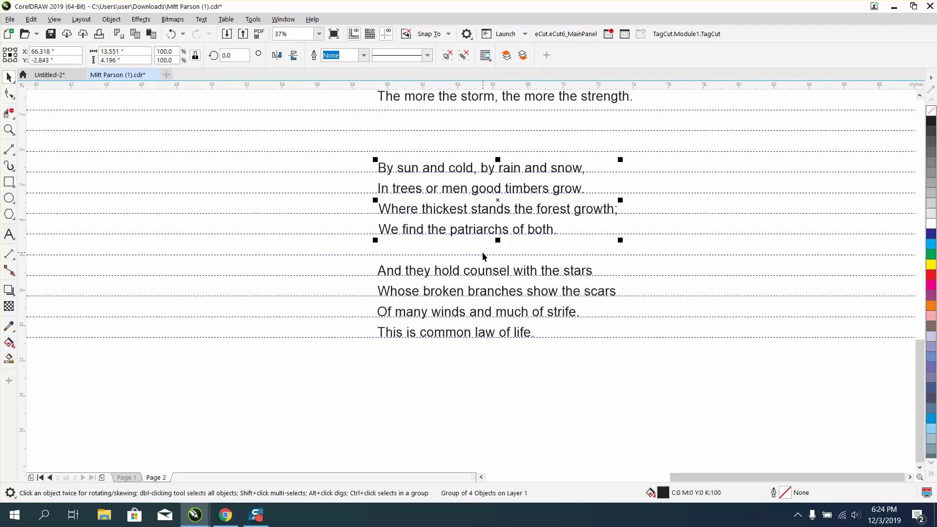
{"action": "scroll", "coordinate": [483, 251], "scroll_direction": "down", "scroll_amount": 2}
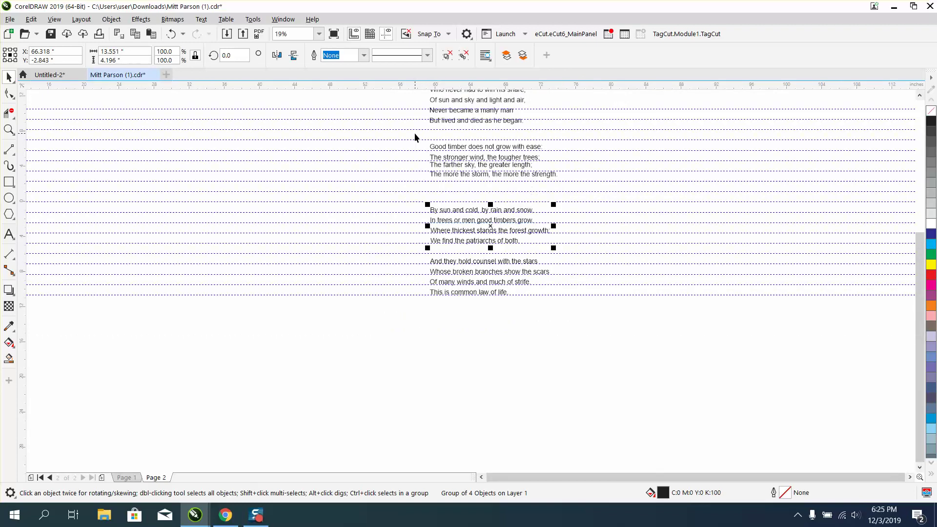
{"action": "left_click", "coordinate": [9, 130]}
{"action": "left_click_drag", "start_coordinate": [643, 243], "coordinate": [643, 243]}
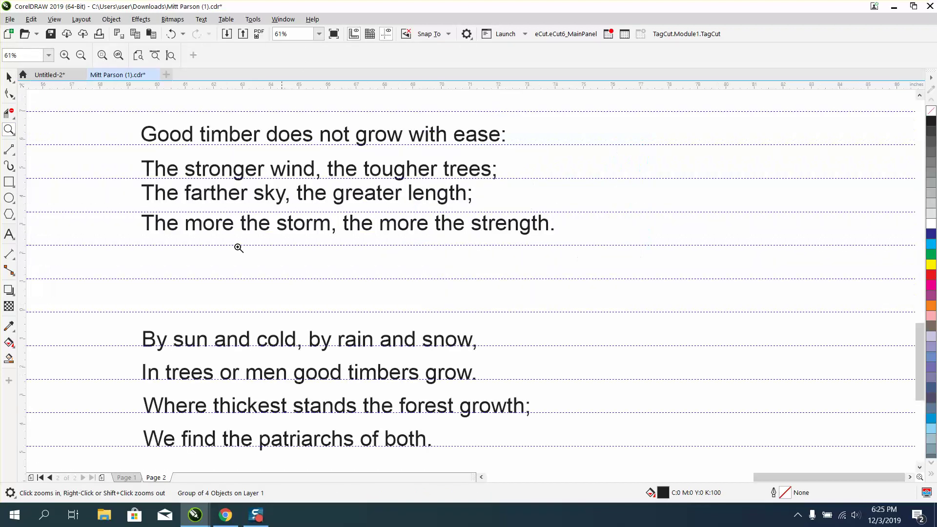
{"action": "left_click", "coordinate": [9, 77]}
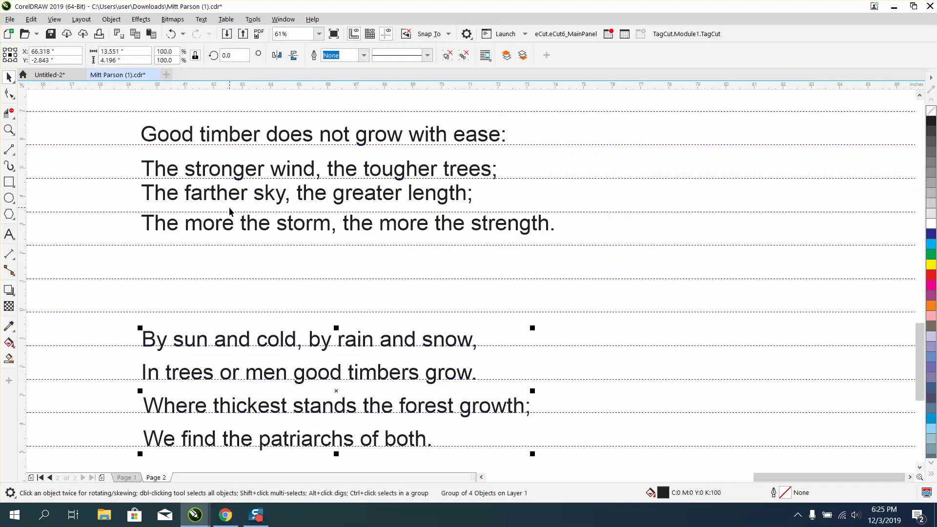
{"action": "left_click", "coordinate": [260, 230]}
{"action": "left_click_drag", "start_coordinate": [352, 231], "coordinate": [353, 275]}
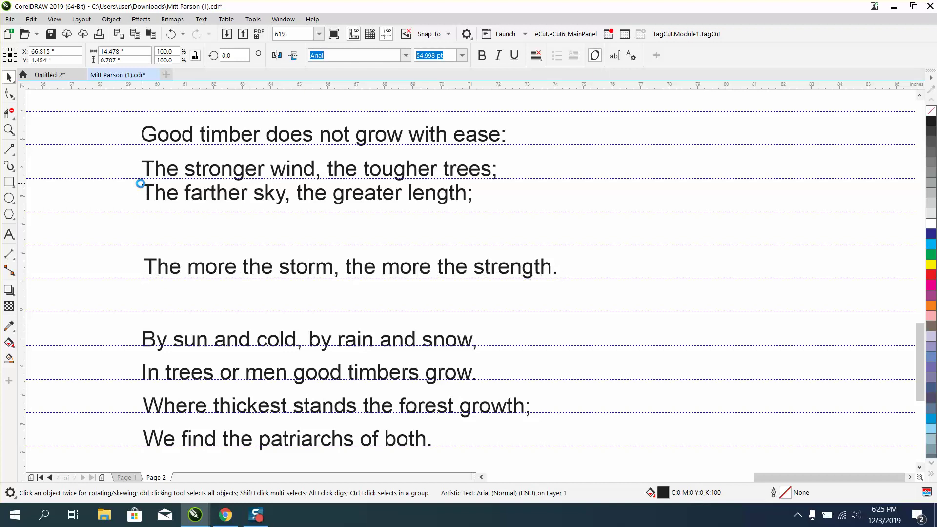
{"action": "key", "text": "Down"}
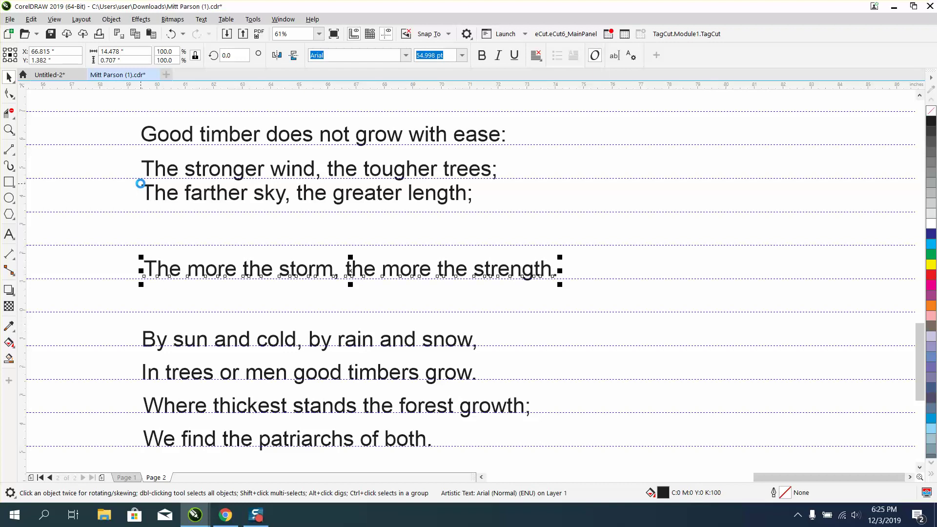
{"action": "key", "text": "Down"}
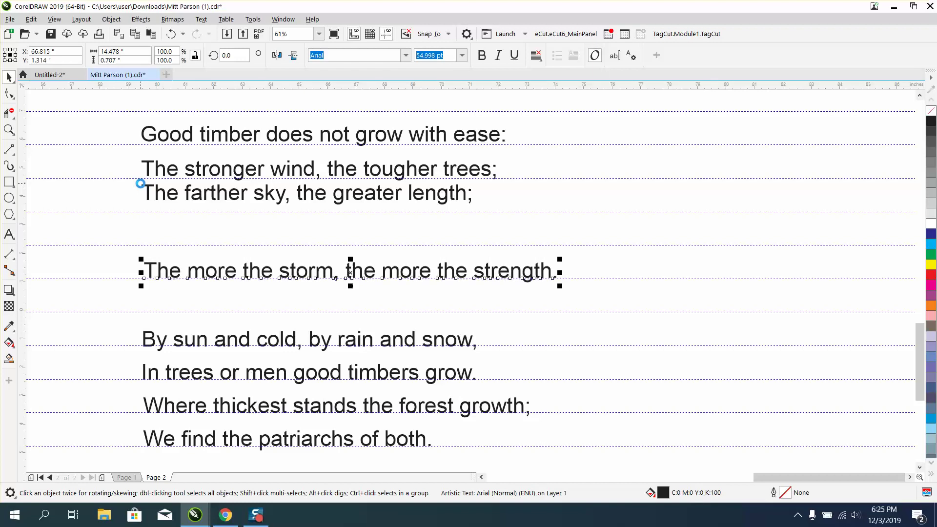
{"action": "key", "text": "Down"}
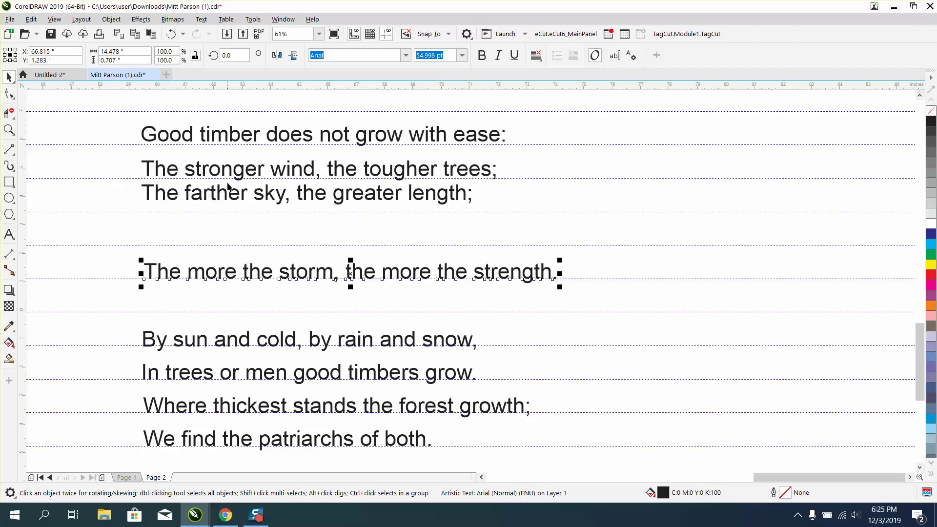
- Drag the farther sky, stronger wind and 'Good timber' lines onto successive guidelines above
{"action": "left_click_drag", "start_coordinate": [255, 198], "coordinate": [266, 243]}
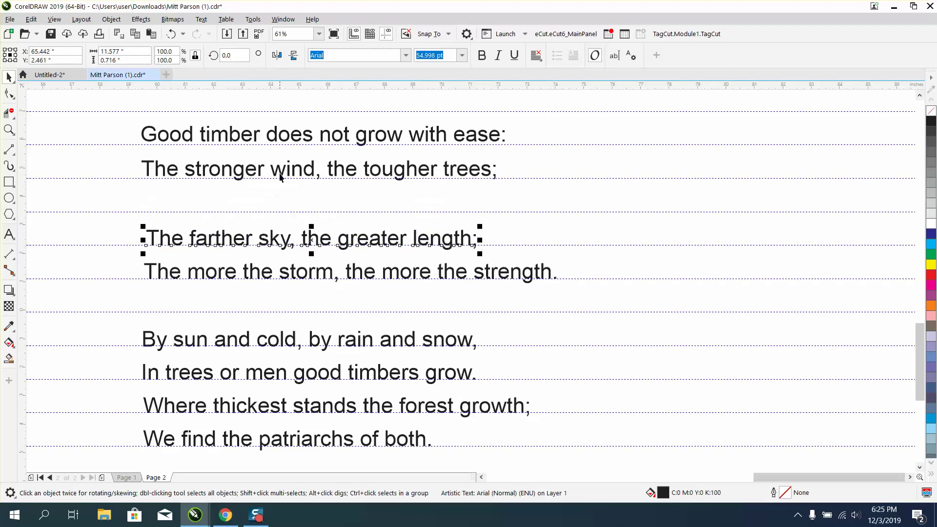
{"action": "left_click_drag", "start_coordinate": [289, 176], "coordinate": [292, 211]}
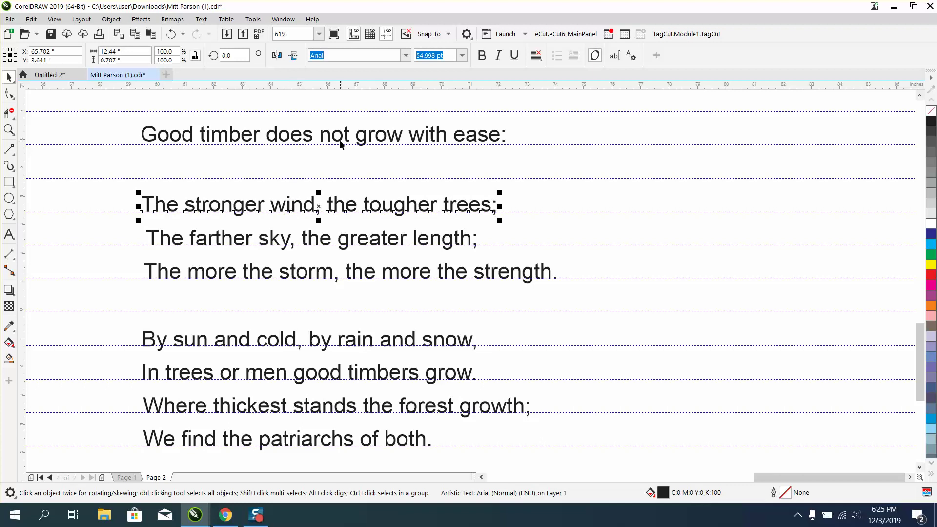
{"action": "left_click_drag", "start_coordinate": [337, 143], "coordinate": [324, 180]}
- Select 'The man who never had to toil' stanza and move it right of 'Good timber' onto the guidelines
{"action": "scroll", "coordinate": [324, 180], "scroll_direction": "down", "scroll_amount": 3}
{"action": "left_click_drag", "start_coordinate": [251, 157], "coordinate": [521, 351]}
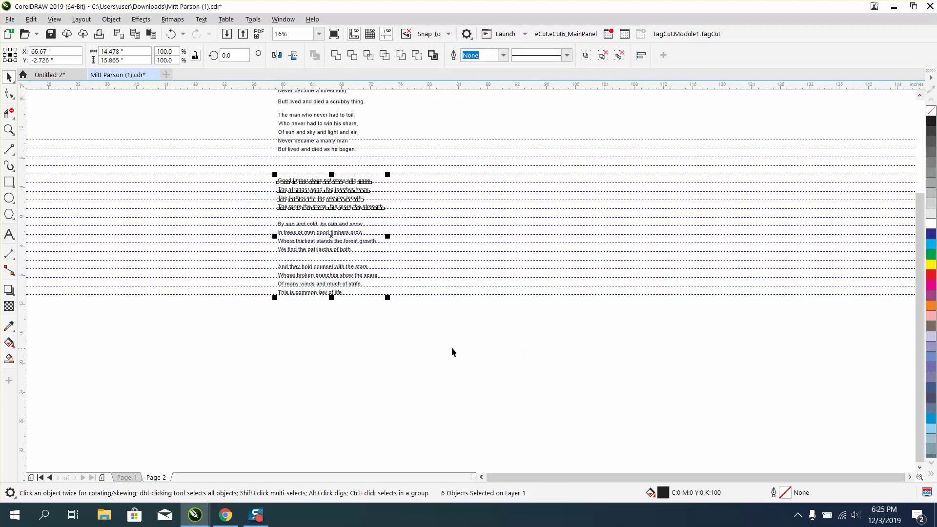
{"action": "scroll", "coordinate": [459, 347], "scroll_direction": "down", "scroll_amount": 1}
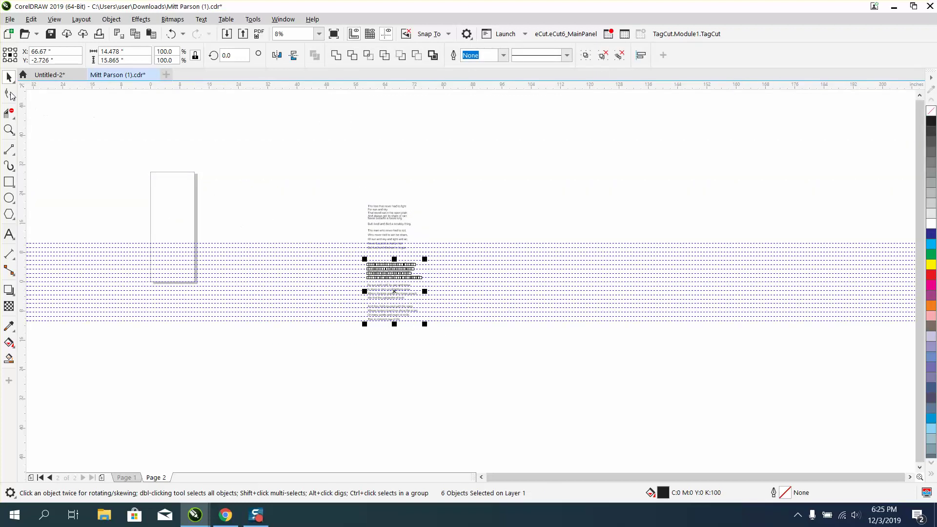
{"action": "left_click", "coordinate": [8, 130]}
{"action": "left_click_drag", "start_coordinate": [340, 198], "coordinate": [532, 319]}
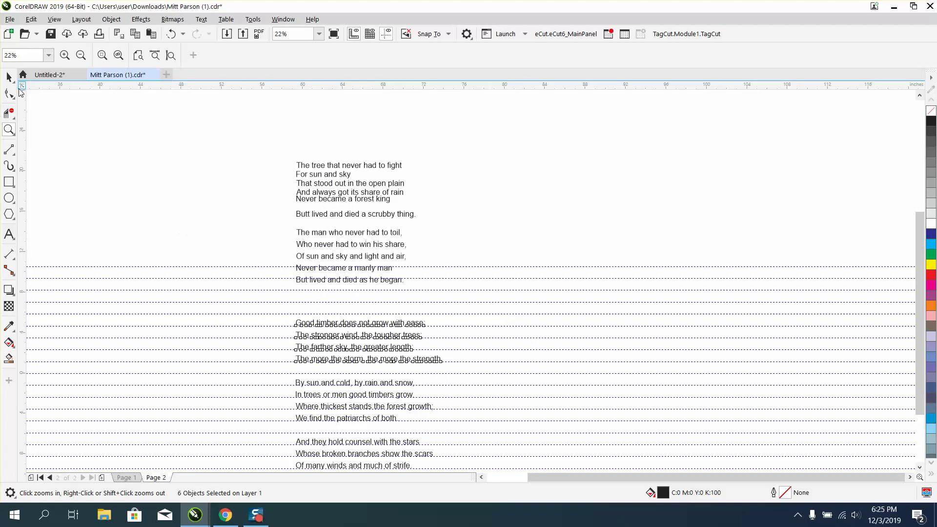
{"action": "left_click", "coordinate": [9, 76]}
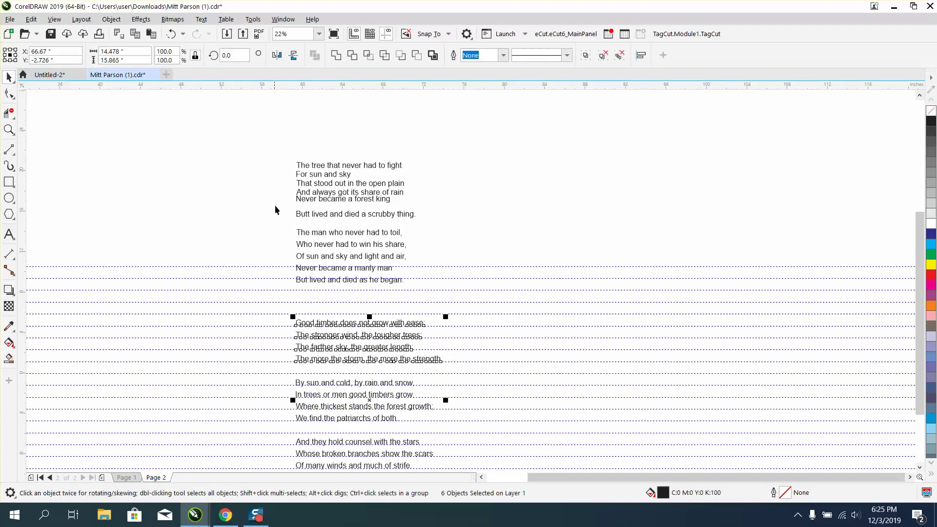
{"action": "left_click_drag", "start_coordinate": [280, 224], "coordinate": [330, 272]}
{"action": "left_click_drag", "start_coordinate": [436, 300], "coordinate": [445, 307]}
{"action": "left_click_drag", "start_coordinate": [353, 259], "coordinate": [555, 339]}
- Select the top stanza 'The tree that never had to fight' and drag it down and right
{"action": "left_click", "coordinate": [9, 130]}
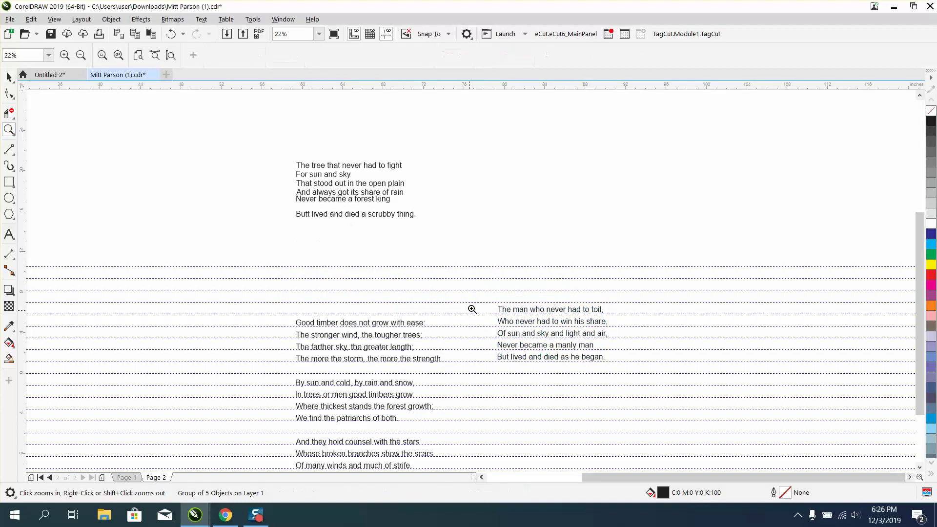
{"action": "left_click_drag", "start_coordinate": [481, 315], "coordinate": [634, 401]}
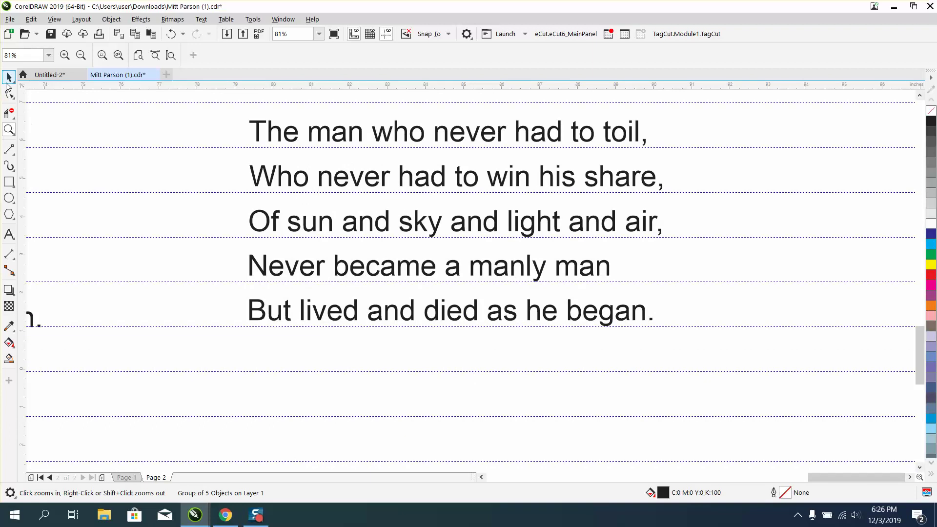
{"action": "left_click", "coordinate": [9, 77]}
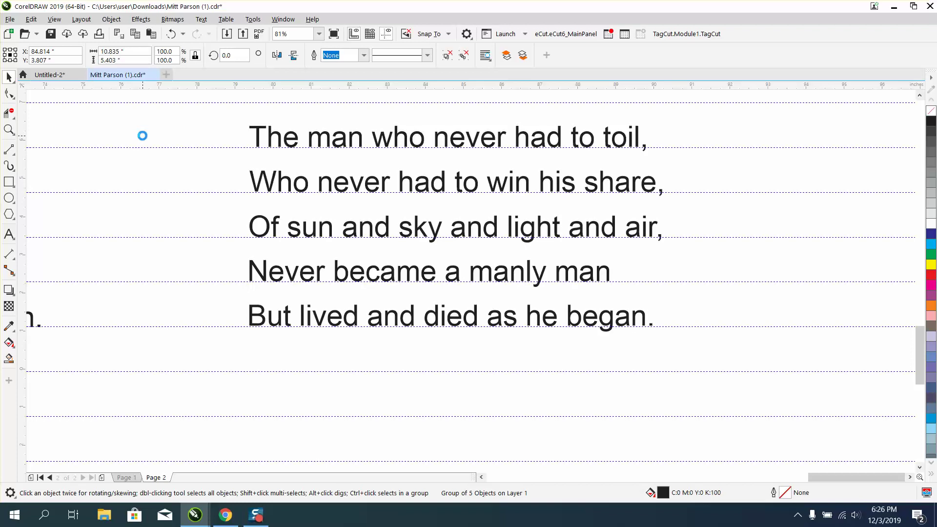
{"action": "scroll", "coordinate": [192, 159], "scroll_direction": "down", "scroll_amount": 4}
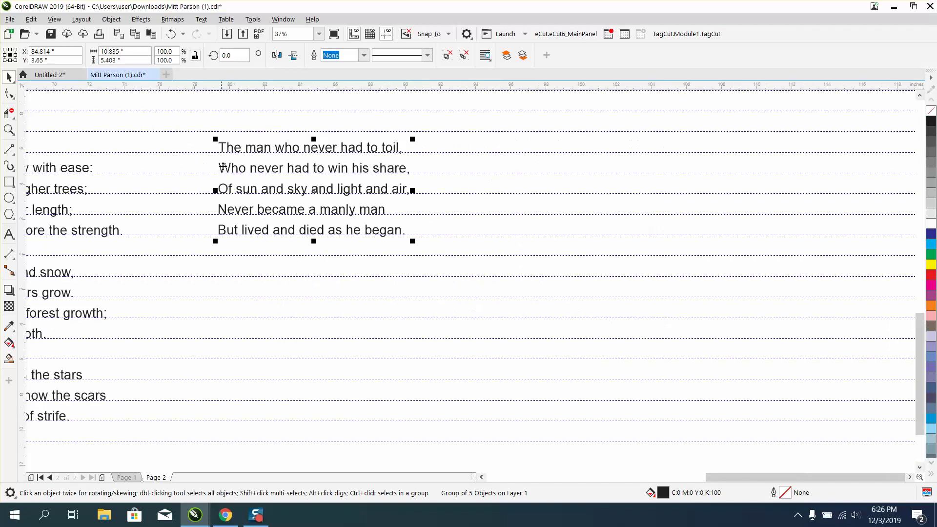
{"action": "scroll", "coordinate": [244, 182], "scroll_direction": "down", "scroll_amount": 2}
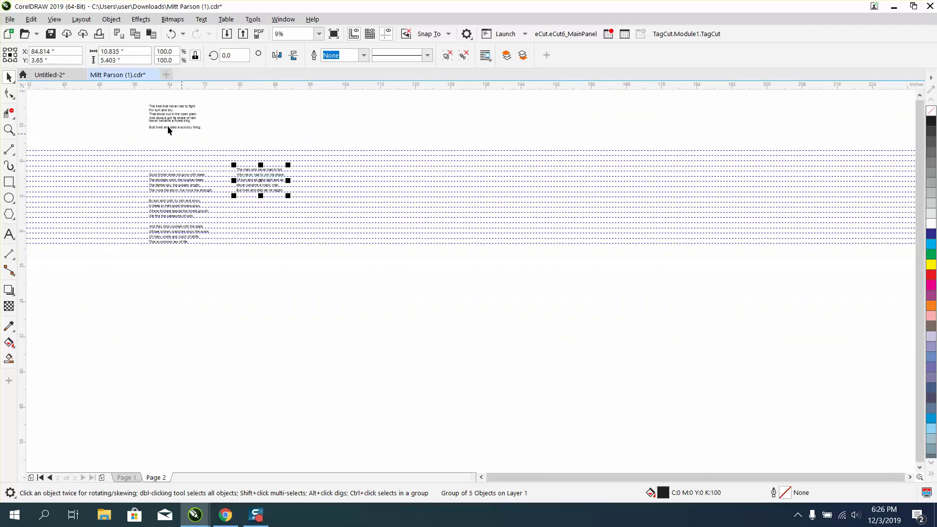
{"action": "left_click_drag", "start_coordinate": [140, 103], "coordinate": [245, 146]}
{"action": "left_click_drag", "start_coordinate": [193, 119], "coordinate": [339, 181]}
- Move the 'Butt lived…' line down onto a guideline
{"action": "left_click", "coordinate": [9, 130]}
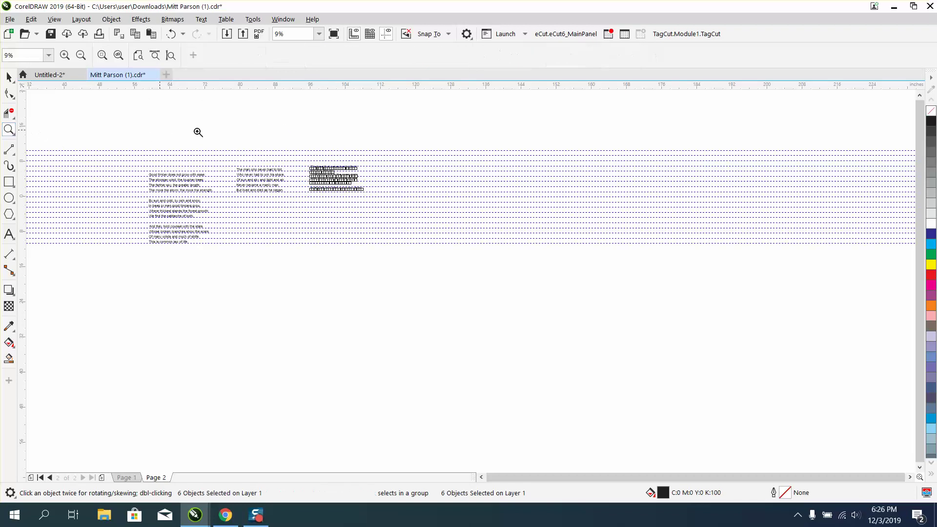
{"action": "left_click_drag", "start_coordinate": [277, 148], "coordinate": [450, 232]}
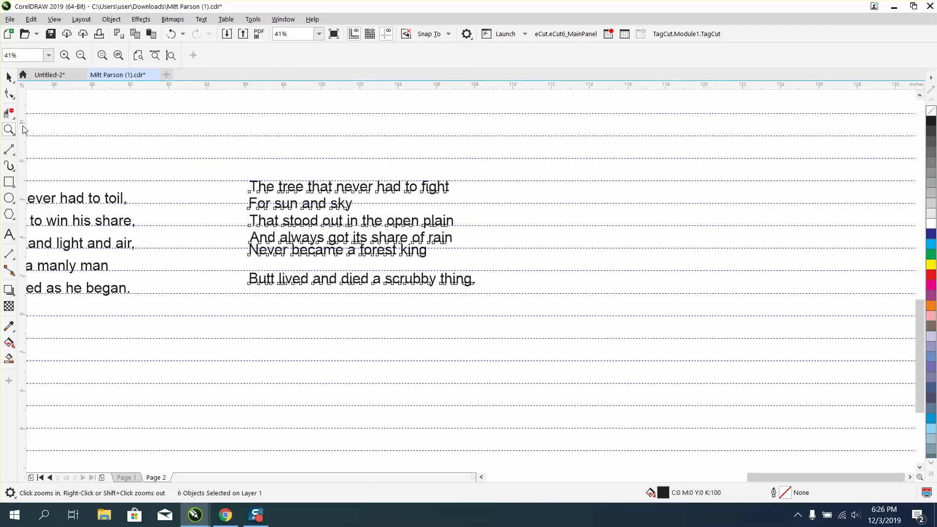
{"action": "left_click", "coordinate": [9, 77]}
{"action": "left_click", "coordinate": [222, 134]}
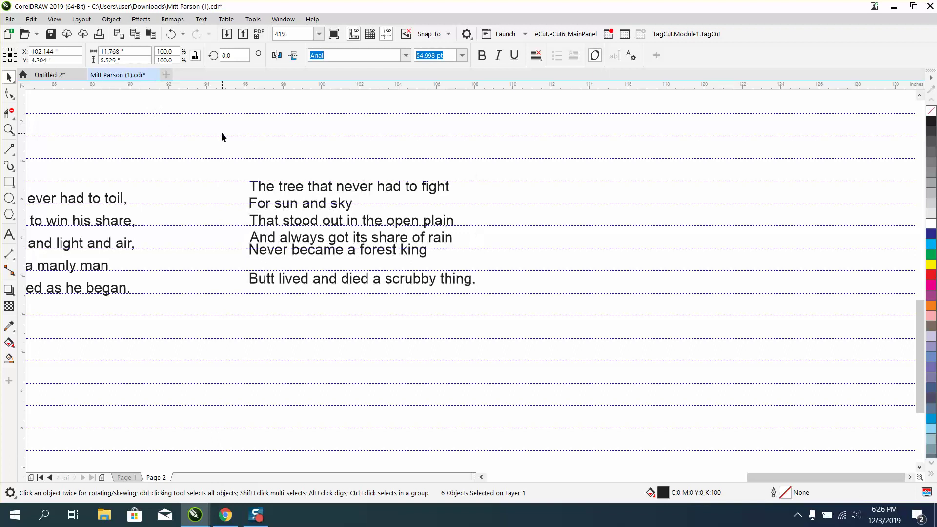
{"action": "left_click_drag", "start_coordinate": [296, 285], "coordinate": [301, 287]}
{"action": "left_click", "coordinate": [8, 129]}
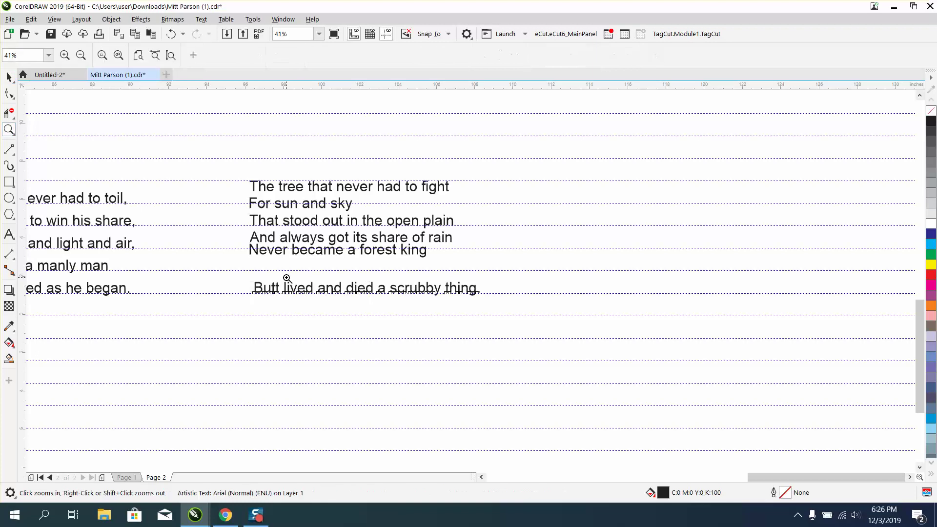
{"action": "left_click_drag", "start_coordinate": [248, 271], "coordinate": [525, 329]}
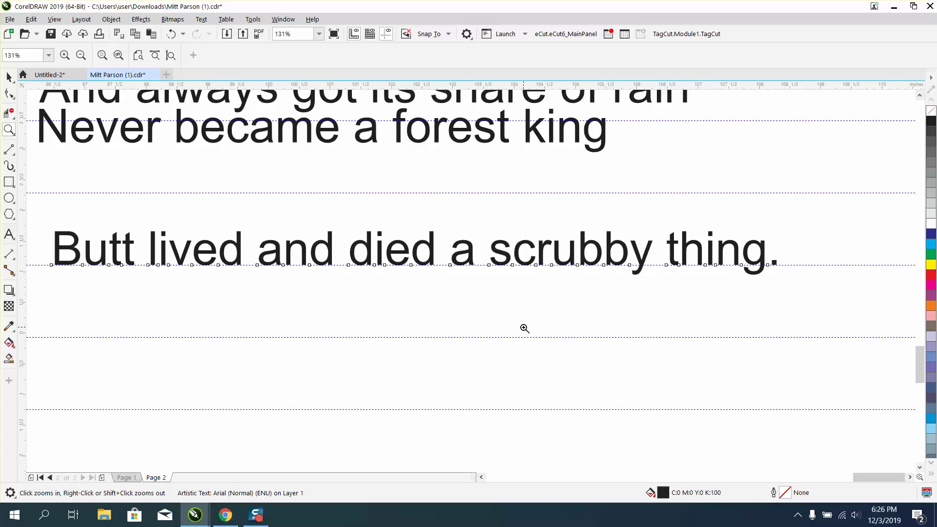
{"action": "right_click", "coordinate": [472, 278]}
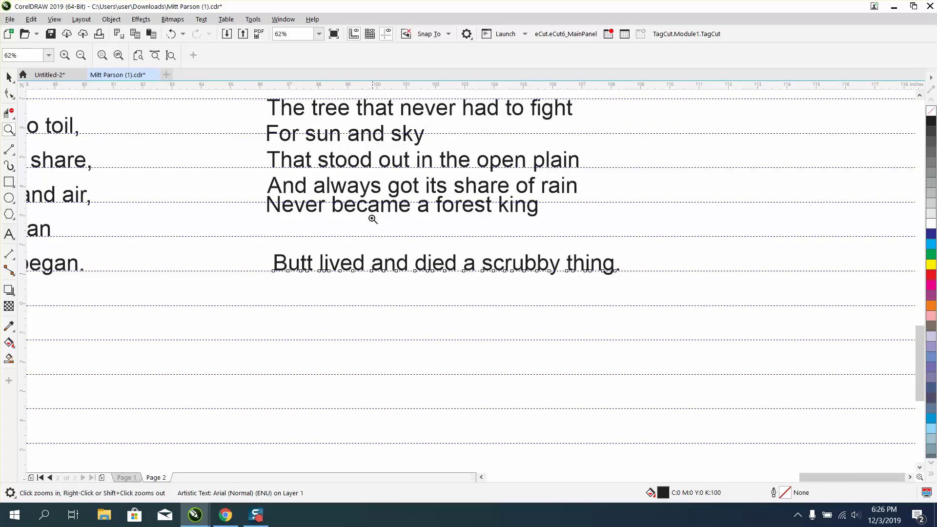
{"action": "left_click", "coordinate": [9, 77]}
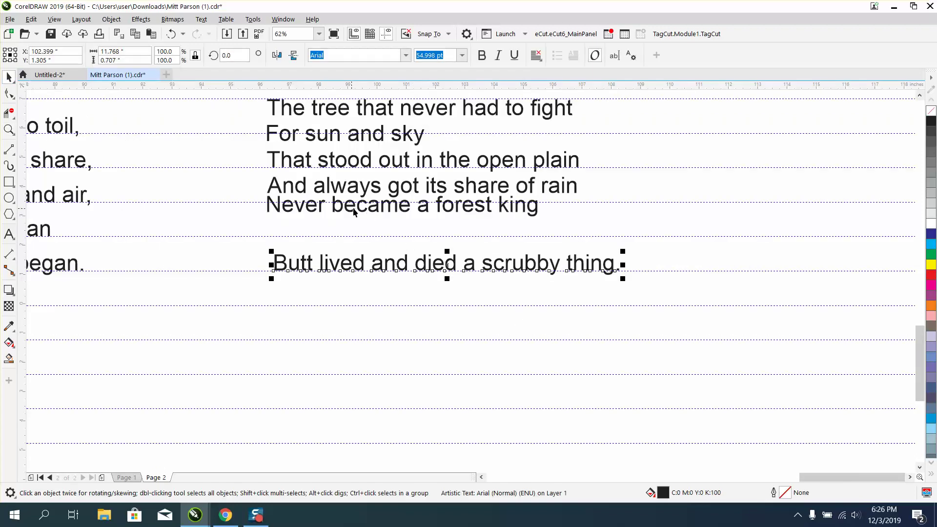
- Place 'Never became a forest king' and 'That stood out in the open plain' on guidelines, undoing a stray resize
{"action": "left_click", "coordinate": [403, 213]}
{"action": "left_click_drag", "start_coordinate": [404, 213], "coordinate": [416, 224]}
{"action": "left_click_drag", "start_coordinate": [405, 167], "coordinate": [440, 108]}
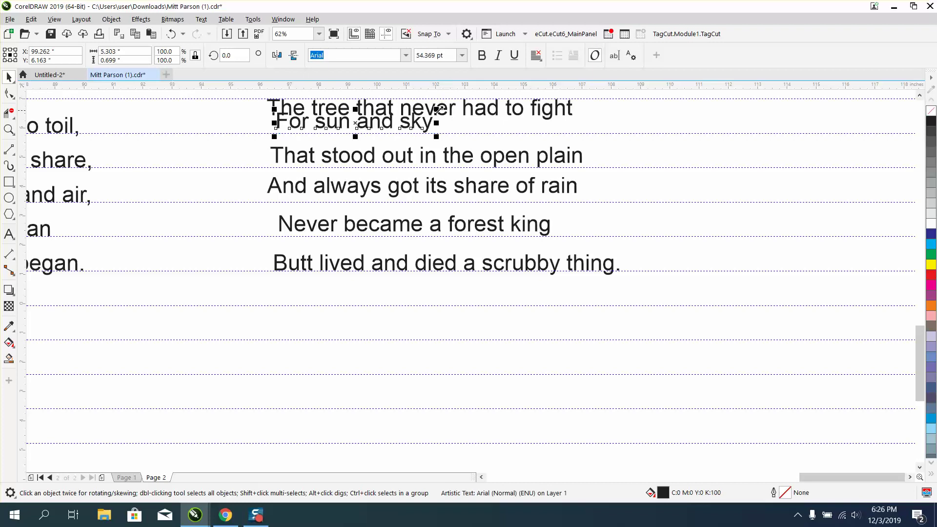
{"action": "left_click", "coordinate": [171, 34]}
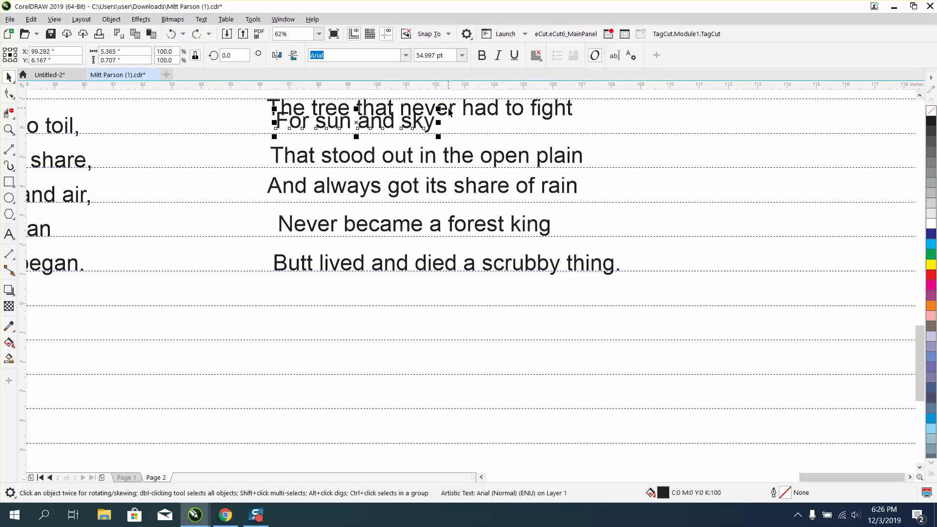
{"action": "left_click_drag", "start_coordinate": [449, 112], "coordinate": [450, 140]}
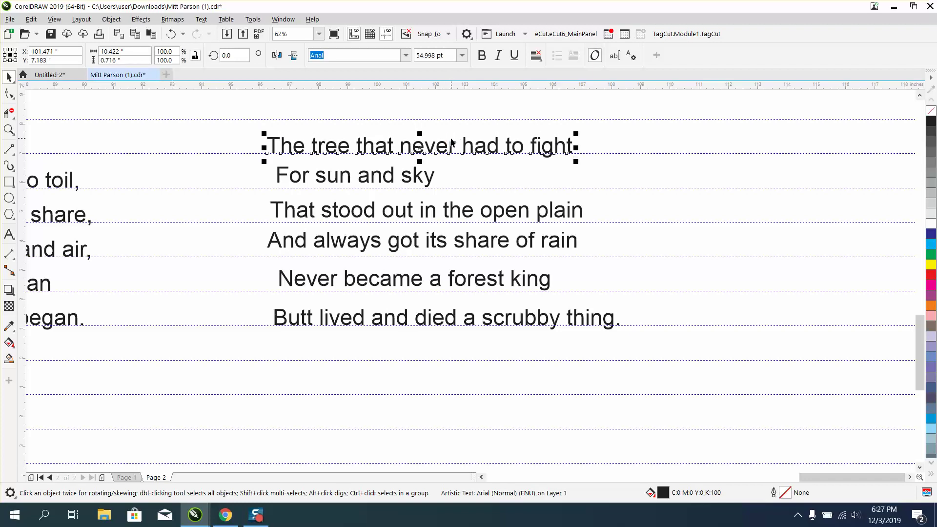
- Left-align all six lines of the stanza
{"action": "left_click_drag", "start_coordinate": [256, 115], "coordinate": [383, 335]}
{"action": "left_click_drag", "start_coordinate": [679, 422], "coordinate": [685, 423]}
{"action": "key", "text": "l"}
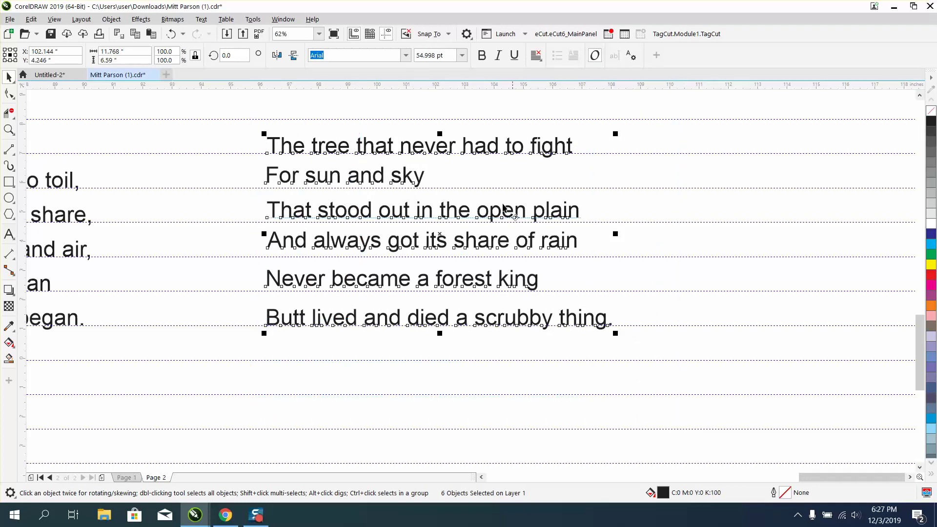
- Distribute the six stanza lines evenly top to bottom with the Align and Distribute panel
{"action": "left_click", "coordinate": [283, 20]}
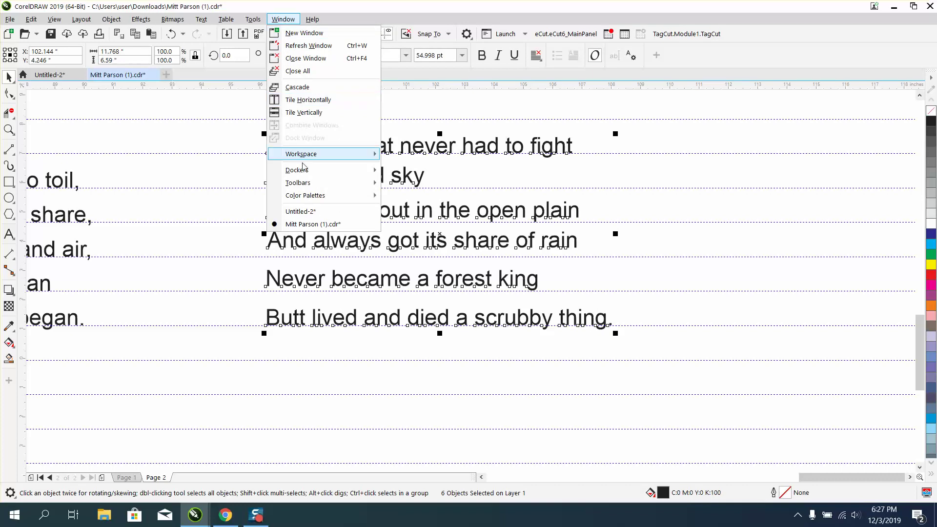
{"action": "mouse_move", "coordinate": [303, 171]}
{"action": "left_click", "coordinate": [457, 190]}
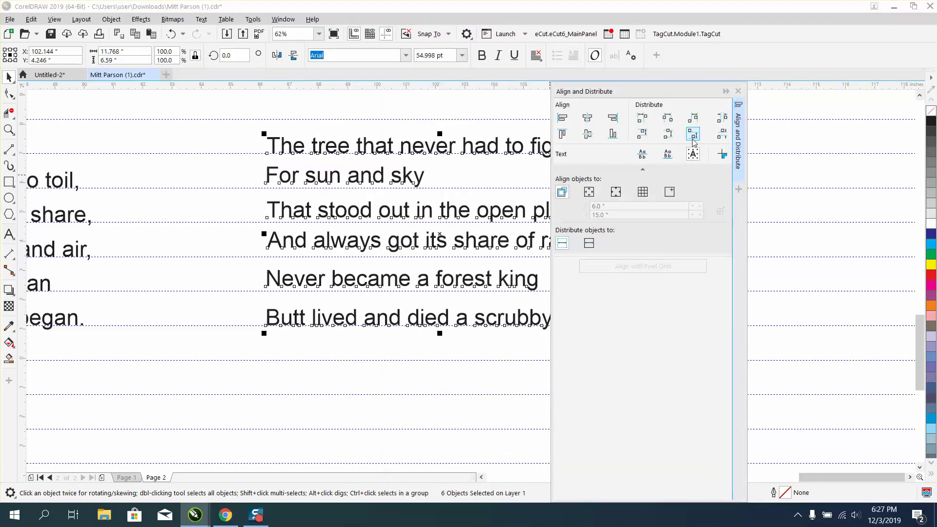
{"action": "left_click", "coordinate": [722, 135]}
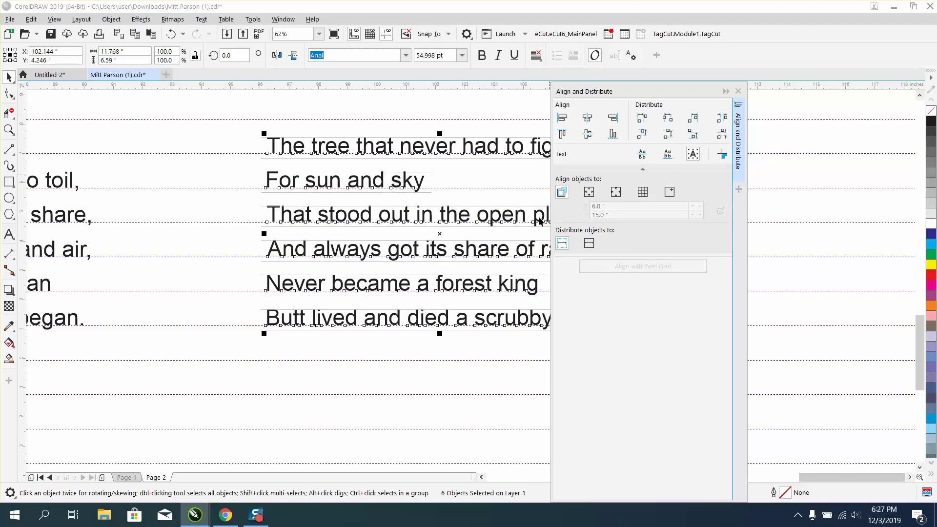
- Group the six right-column lines and move the group to the upper left
{"action": "left_click", "coordinate": [354, 360]}
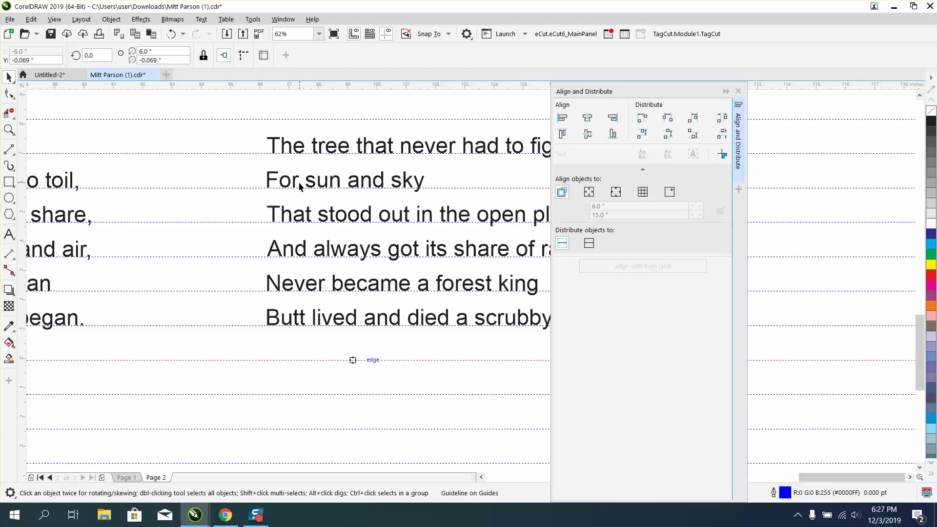
{"action": "scroll", "coordinate": [299, 186], "scroll_direction": "down", "scroll_amount": 2}
{"action": "scroll", "coordinate": [399, 285], "scroll_direction": "down", "scroll_amount": 2}
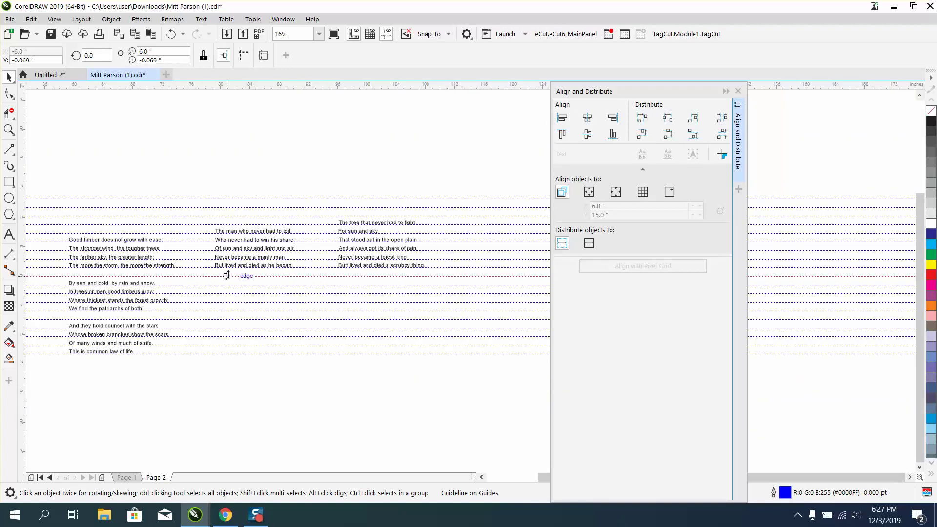
{"action": "left_click_drag", "start_coordinate": [329, 188], "coordinate": [466, 295]}
{"action": "key", "text": "ctrl+g"}
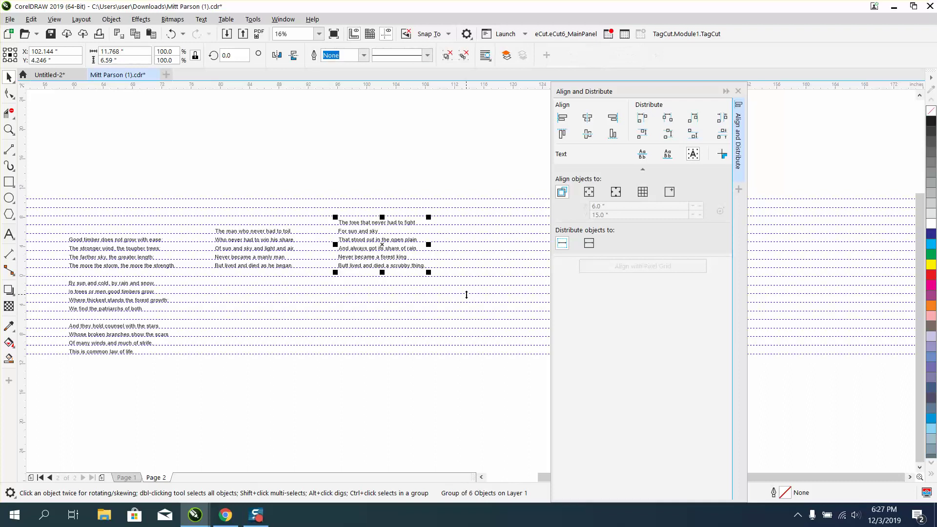
{"action": "left_click_drag", "start_coordinate": [384, 243], "coordinate": [116, 201]}
- Zoom in closely on the moved stanza's lines to check their placement
{"action": "left_click", "coordinate": [9, 130]}
{"action": "left_click_drag", "start_coordinate": [63, 162], "coordinate": [368, 413]}
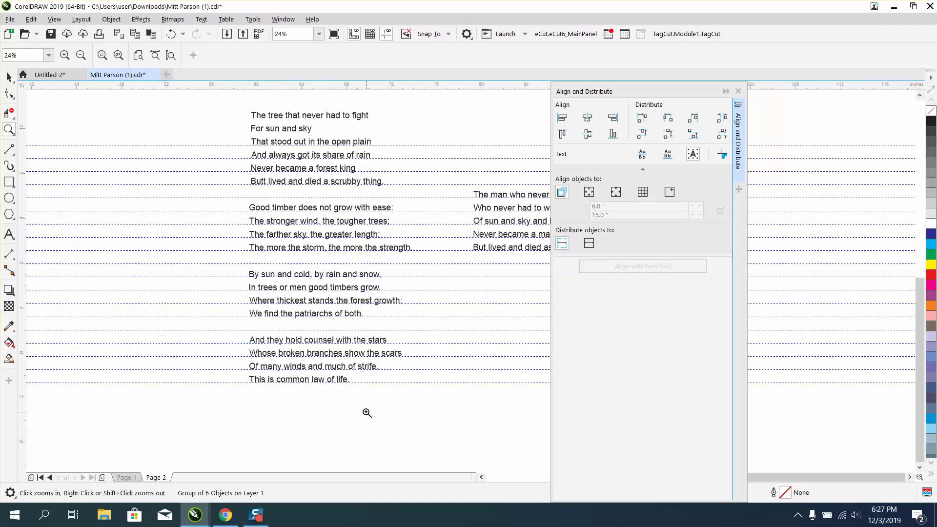
{"action": "left_click_drag", "start_coordinate": [225, 163], "coordinate": [408, 208]}
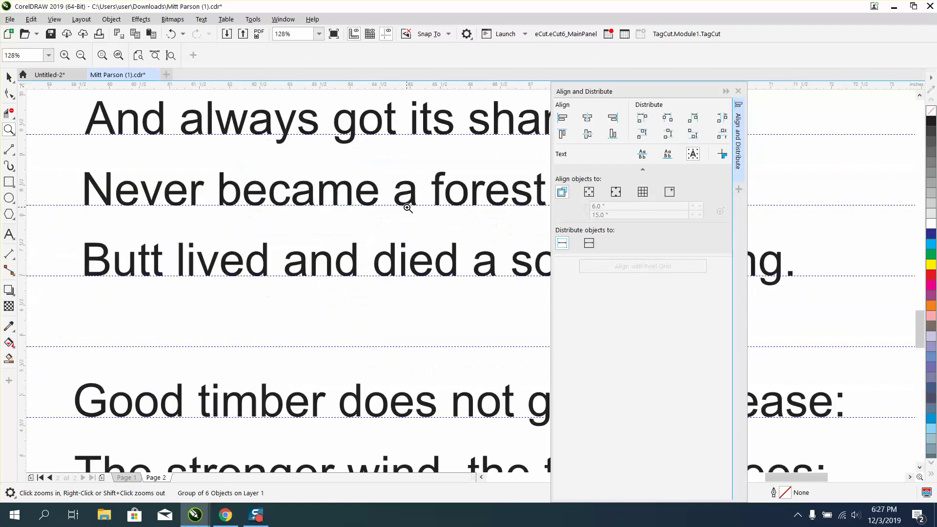
{"action": "right_click", "coordinate": [159, 204]}
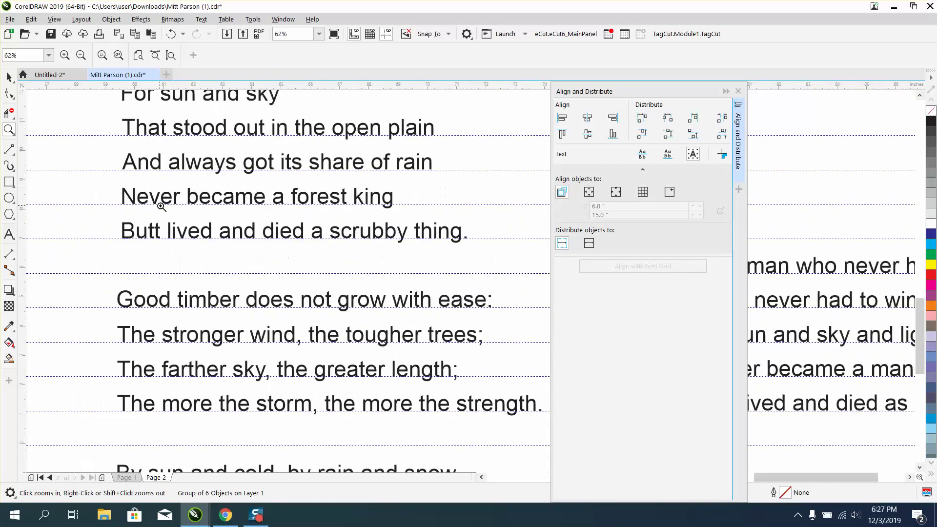
- Close the Align and Distribute panel and zoom out to show the whole poem
{"action": "left_click", "coordinate": [738, 91]}
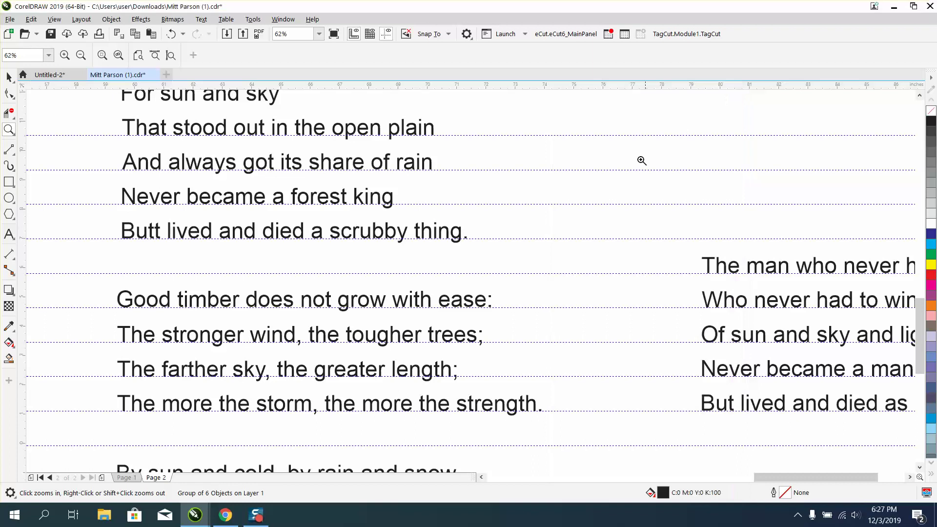
{"action": "right_click", "coordinate": [639, 161]}
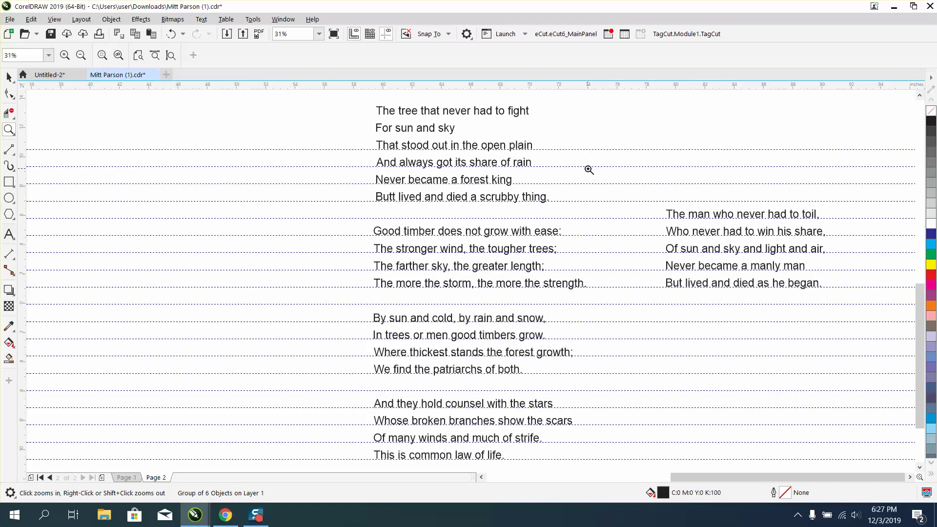
{"action": "right_click", "coordinate": [588, 169]}
{"action": "left_click", "coordinate": [15, 81]}
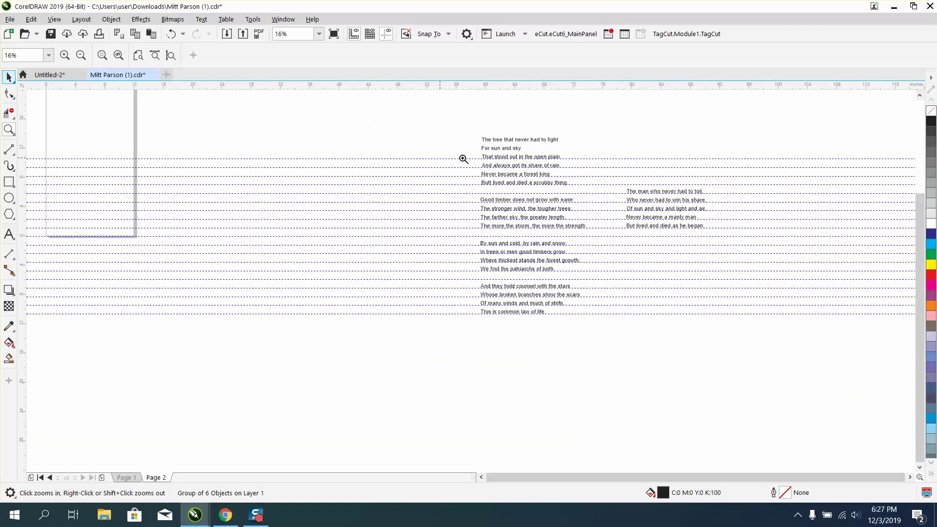
{"action": "left_click", "coordinate": [495, 145]}
- Select the left-column lines, reopen Align and Distribute, then try and undo vertical distribution
{"action": "left_click", "coordinate": [11, 77]}
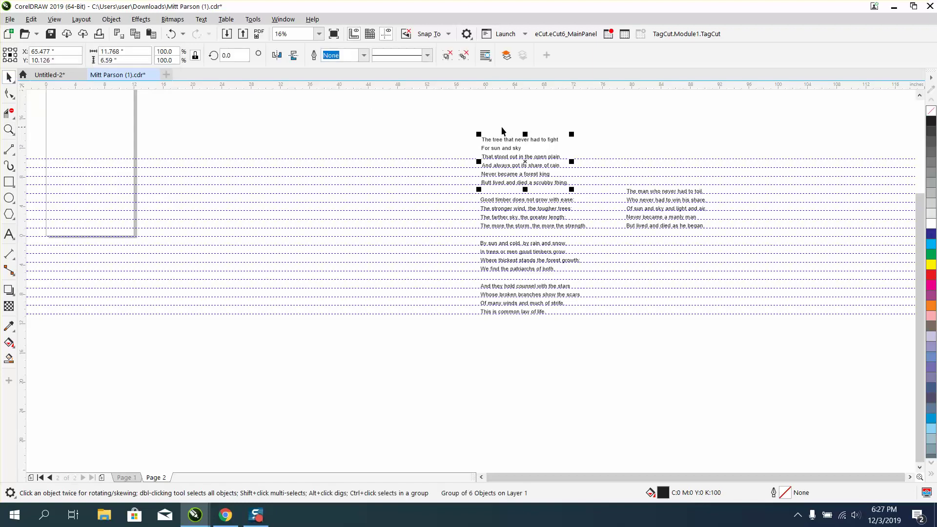
{"action": "left_click", "coordinate": [519, 125]}
{"action": "left_click", "coordinate": [522, 140]}
{"action": "left_click_drag", "start_coordinate": [470, 121], "coordinate": [614, 335]}
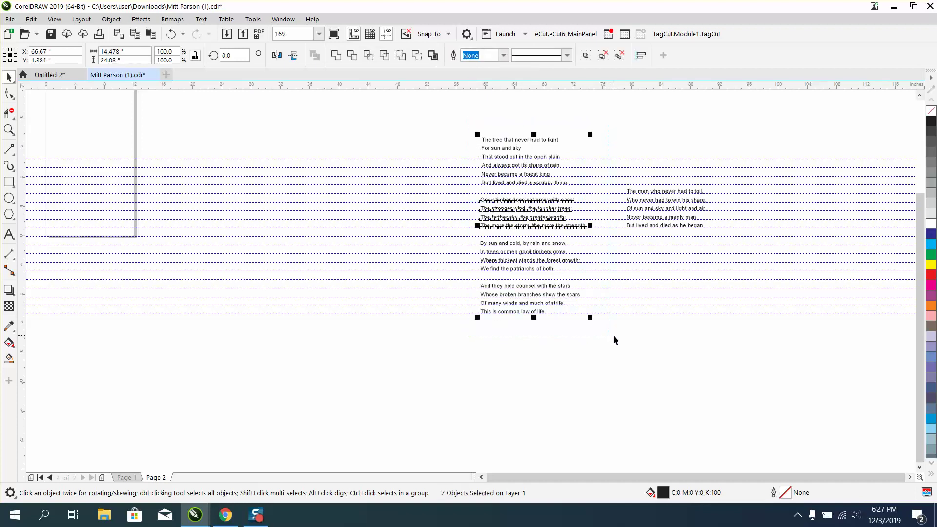
{"action": "left_click", "coordinate": [283, 19]}
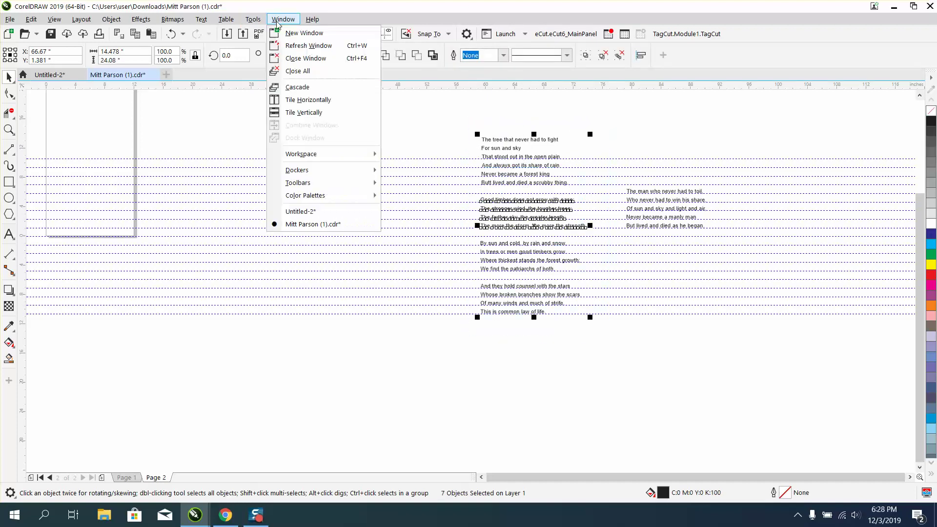
{"action": "mouse_move", "coordinate": [320, 170]}
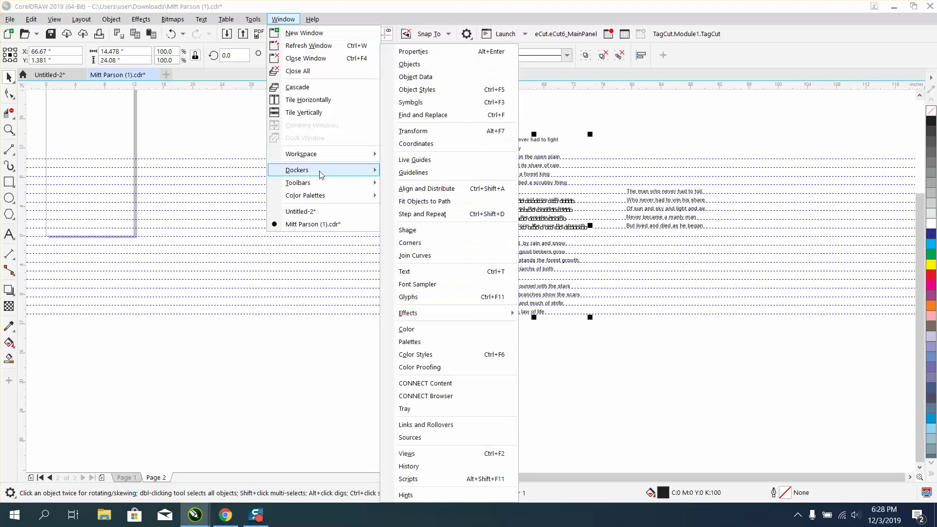
{"action": "left_click", "coordinate": [430, 189]}
{"action": "left_click", "coordinate": [722, 154]}
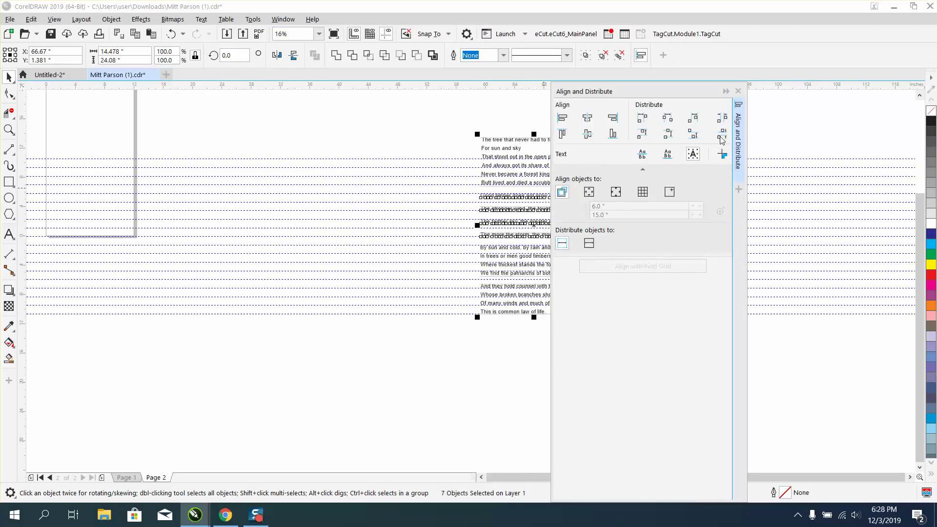
{"action": "left_click", "coordinate": [171, 34]}
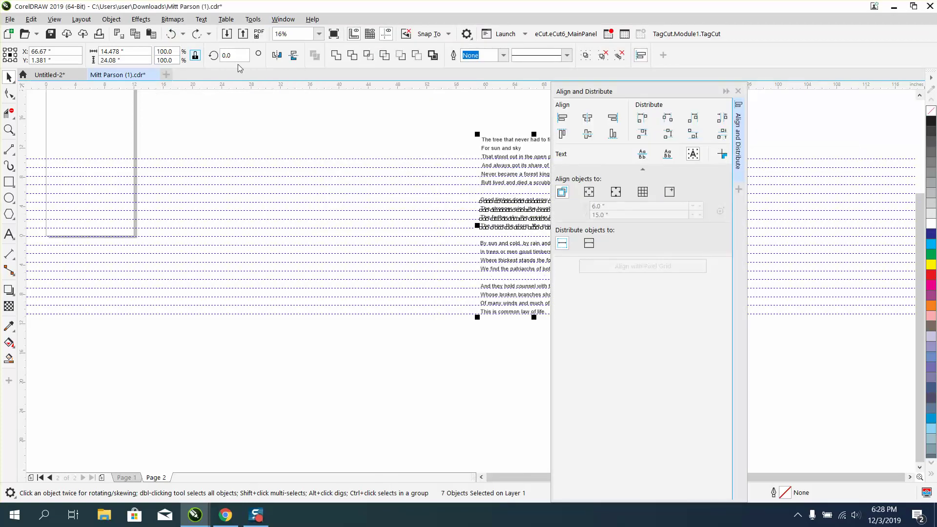
- Move the alignment panel aside and group the four 'Good timber' lines
{"action": "left_click", "coordinate": [444, 119]}
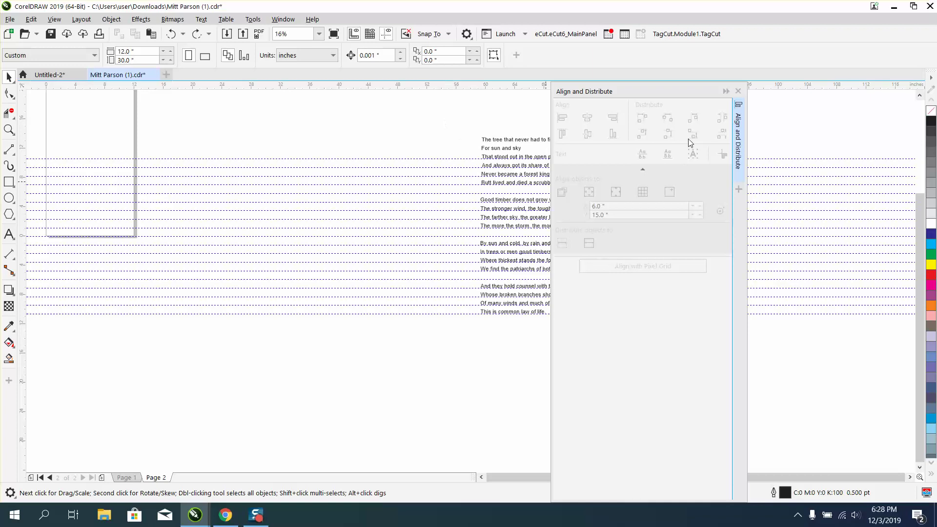
{"action": "left_click_drag", "start_coordinate": [717, 92], "coordinate": [849, 88]}
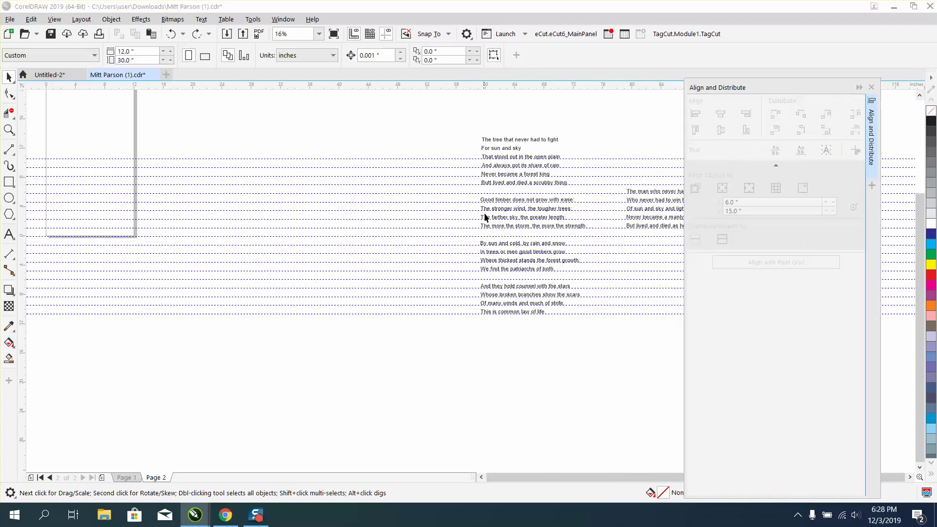
{"action": "left_click", "coordinate": [493, 202]}
{"action": "left_click_drag", "start_coordinate": [461, 189], "coordinate": [595, 238]}
{"action": "key", "text": "ctrl+g"}
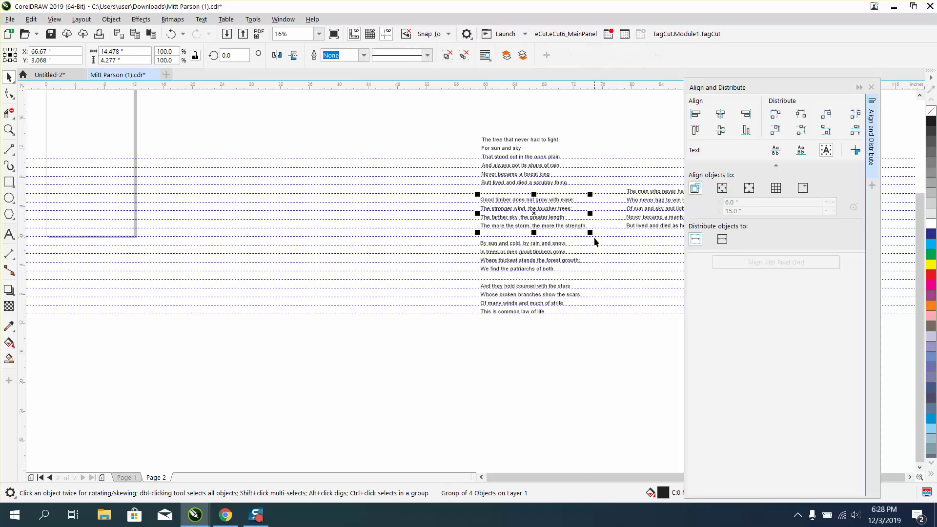
- Select all four stanzas in the left column
{"action": "left_click", "coordinate": [534, 246]}
{"action": "left_click_drag", "start_coordinate": [468, 127], "coordinate": [612, 317]}
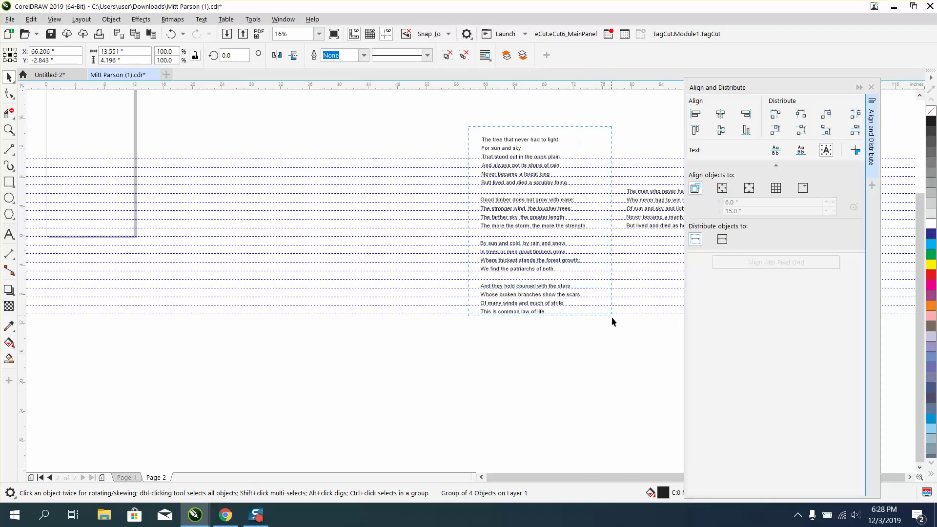
{"action": "left_click_drag", "start_coordinate": [619, 350], "coordinate": [619, 351]}
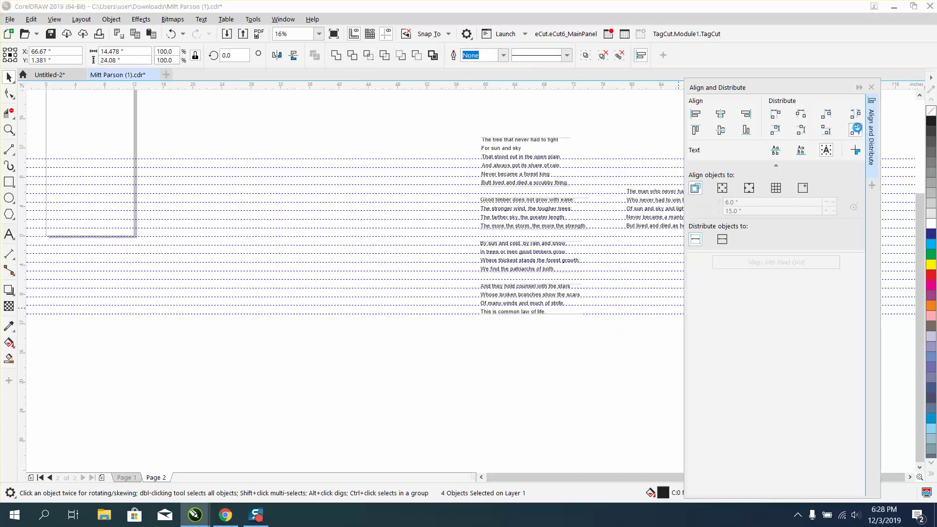
- Zoom in to check the first stanza, then clear the selection
{"action": "left_click", "coordinate": [9, 129]}
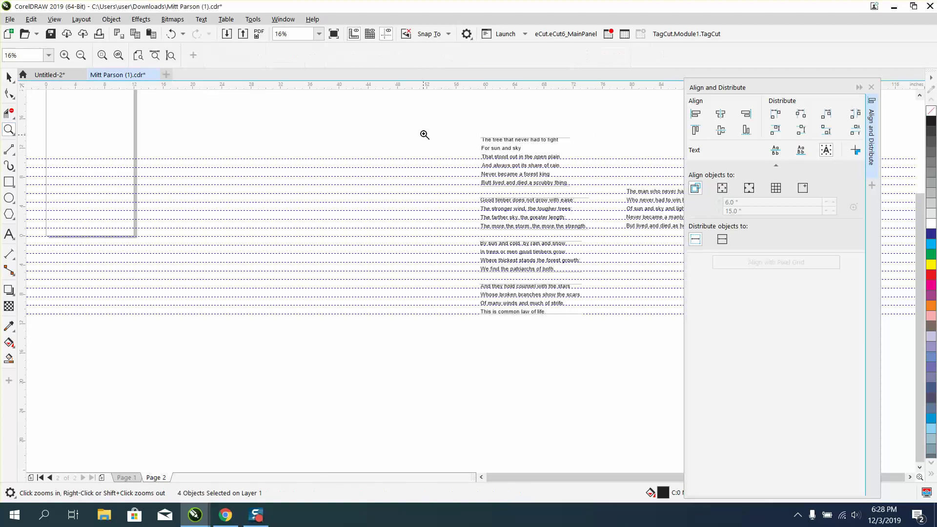
{"action": "left_click", "coordinate": [476, 130]}
{"action": "left_click_drag", "start_coordinate": [477, 130], "coordinate": [659, 277]}
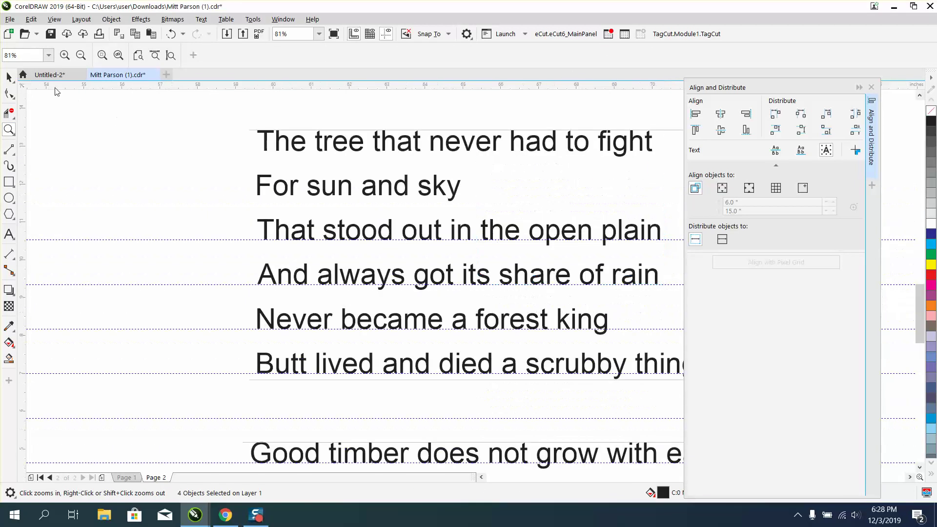
{"action": "left_click", "coordinate": [9, 76]}
{"action": "left_click", "coordinate": [213, 147]}
{"action": "scroll", "coordinate": [213, 147], "scroll_direction": "down", "scroll_amount": 3}
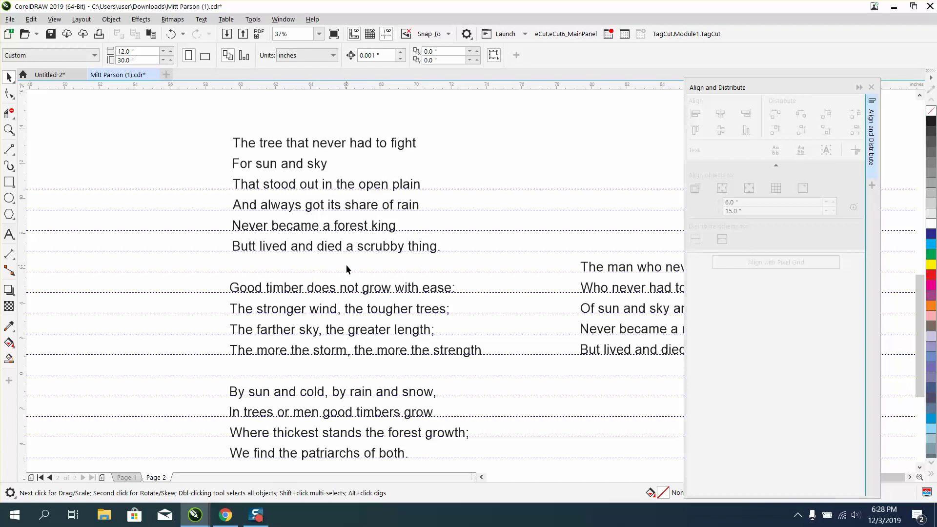
{"action": "scroll", "coordinate": [348, 269], "scroll_direction": "down", "scroll_amount": 2}
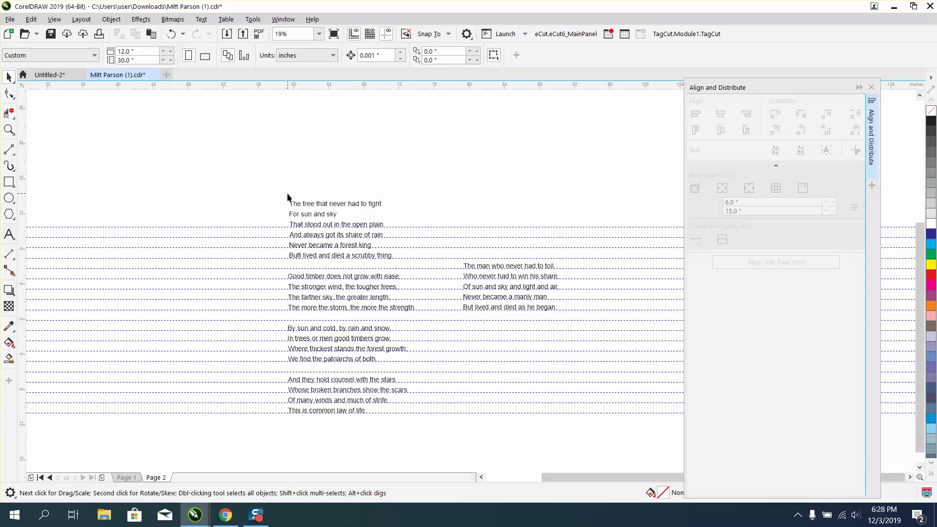
- Close the Align and Distribute panel and zoom to fit the whole poem
{"action": "left_click", "coordinate": [871, 87]}
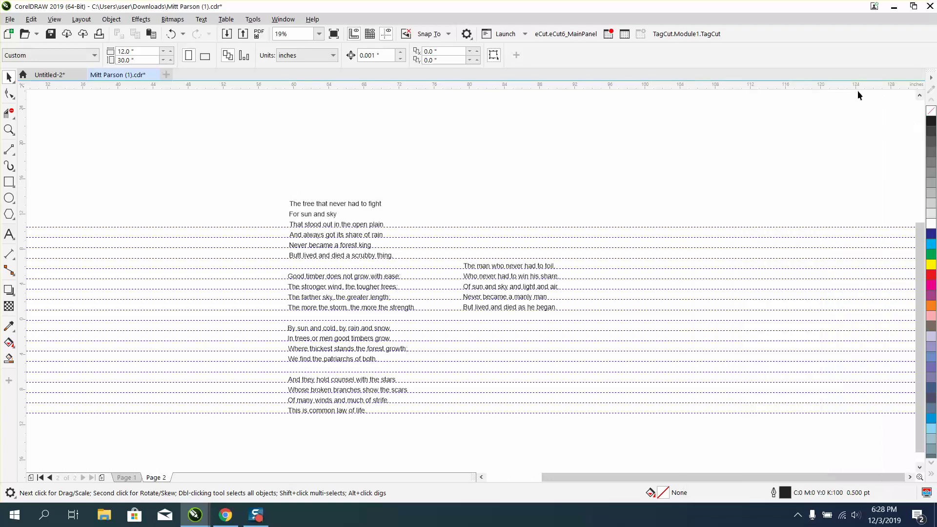
{"action": "left_click", "coordinate": [9, 129]}
{"action": "left_click_drag", "start_coordinate": [272, 193], "coordinate": [712, 450]}
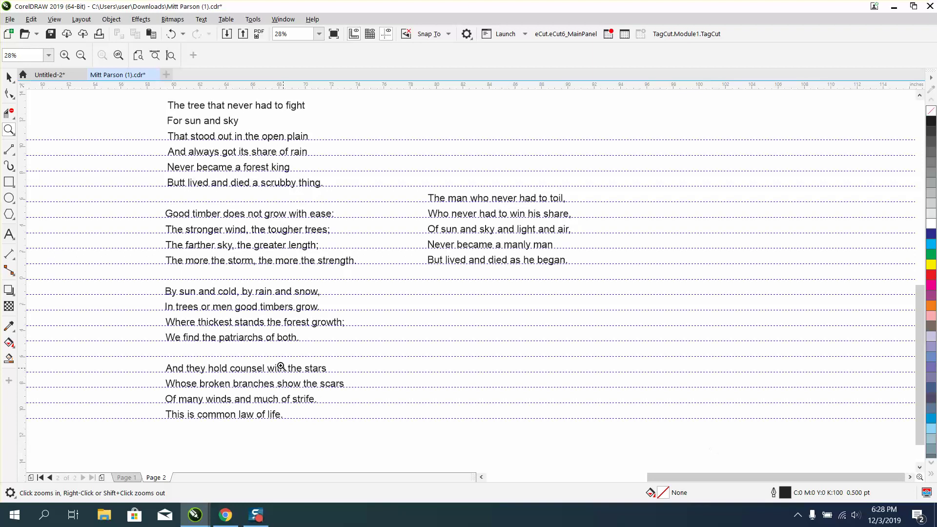